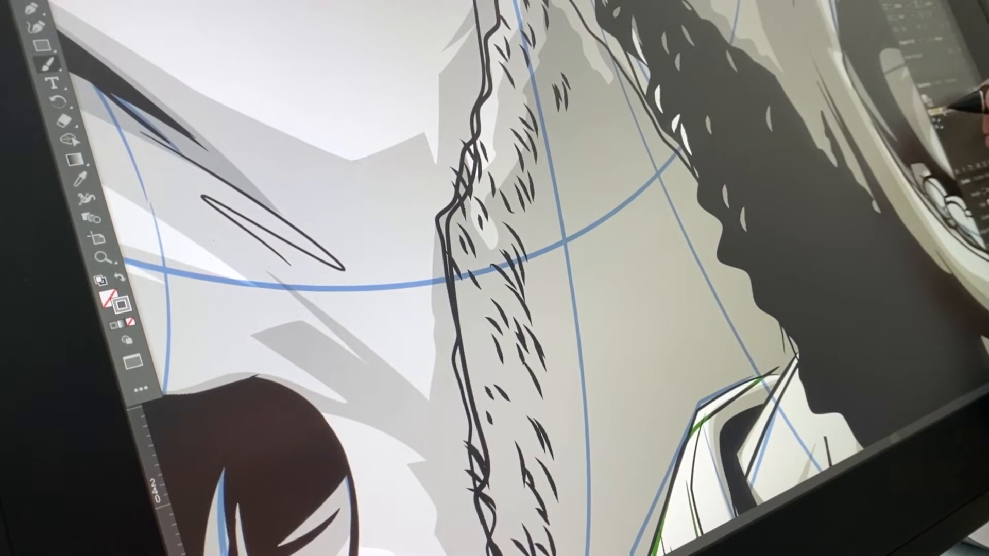
{"action": "left_click_drag", "start_coordinate": [736, 237], "coordinate": [744, 252]}
{"action": "left_click_drag", "start_coordinate": [758, 289], "coordinate": [778, 338]}
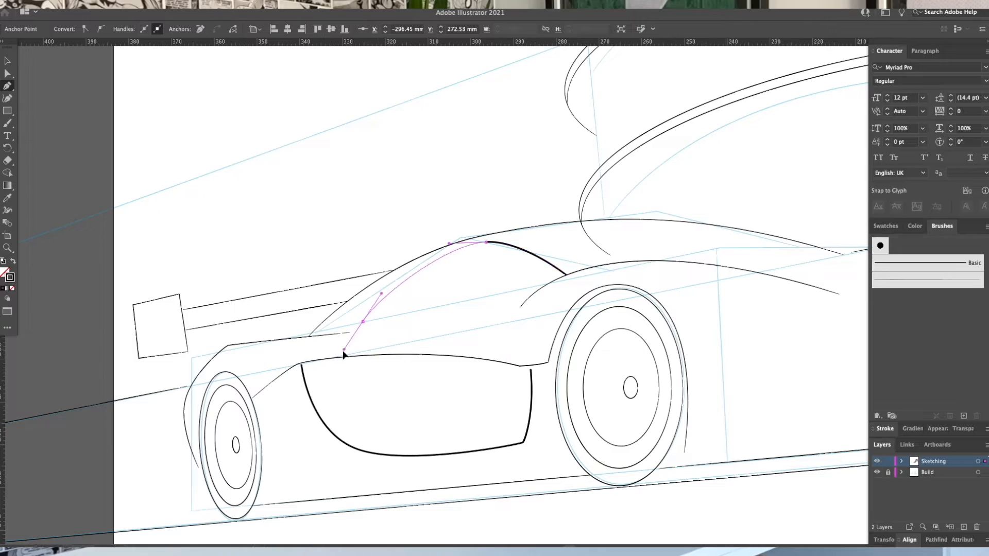
Draw and adjust the curved side window lines of the car sketch with the Pen tool
{"action": "left_click_drag", "start_coordinate": [343, 355], "coordinate": [459, 317]}
{"action": "left_click", "coordinate": [532, 295]}
{"action": "left_click", "coordinate": [919, 282]}
{"action": "left_click_drag", "start_coordinate": [542, 392], "coordinate": [508, 392]}
{"action": "key", "text": "v"}
{"action": "left_click", "coordinate": [497, 392]}
{"action": "left_click", "coordinate": [901, 279]}
{"action": "left_click", "coordinate": [819, 351]}
{"action": "left_click_drag", "start_coordinate": [819, 351], "coordinate": [605, 379]}
{"action": "key", "text": "p"}
{"action": "left_click", "coordinate": [482, 296]}
{"action": "left_click_drag", "start_coordinate": [661, 314], "coordinate": [587, 309]}
{"action": "left_click_drag", "start_coordinate": [635, 298], "coordinate": [752, 323]}
{"action": "key", "text": "a"}
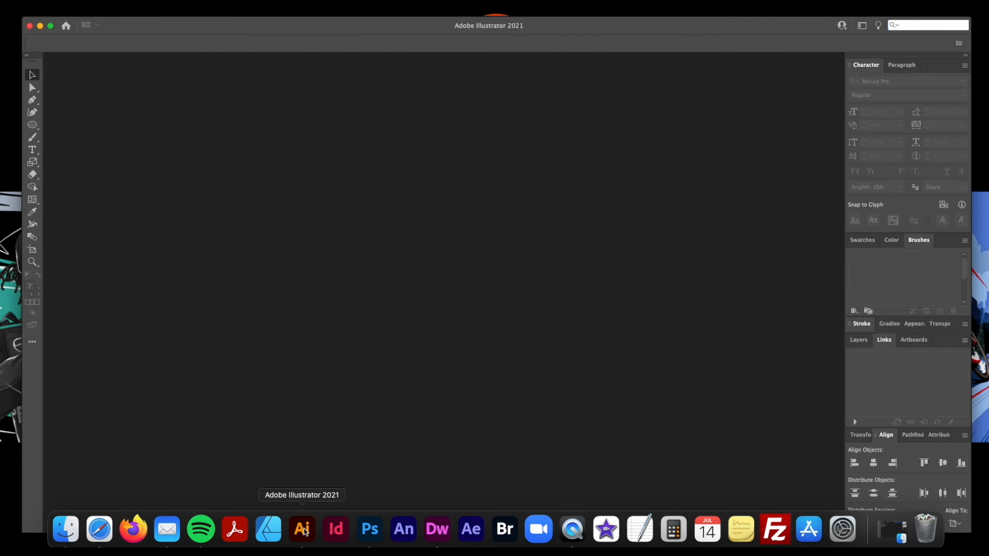
Switch to Adobe Illustrator and create a portrait print document of 297 x 420 mm, shown in full screen
{"action": "left_click", "coordinate": [304, 529]}
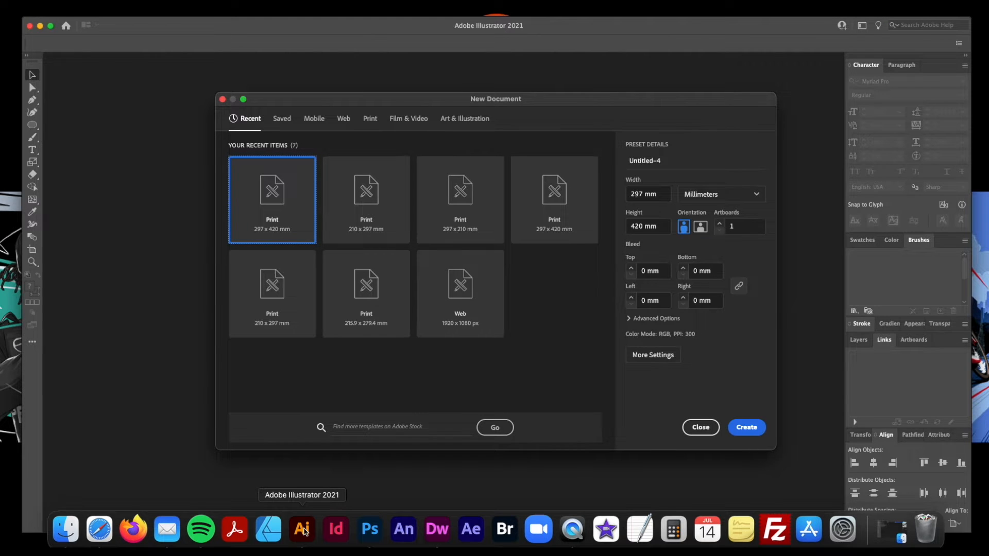
{"action": "left_click", "coordinate": [748, 427]}
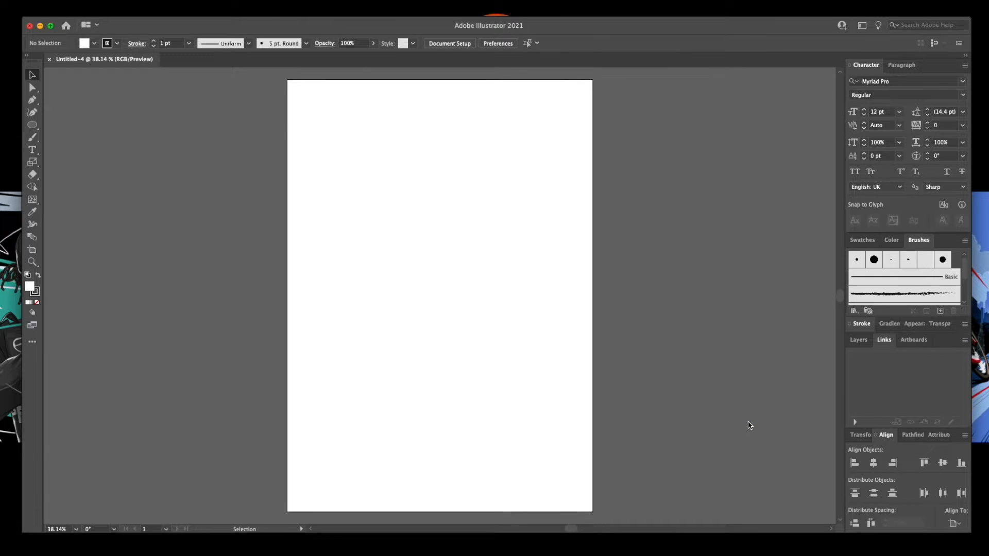
{"action": "key", "text": "f"}
{"action": "key", "text": "super+equal"}
{"action": "key", "text": "super+equal"}
{"action": "key", "text": "super+equal"}
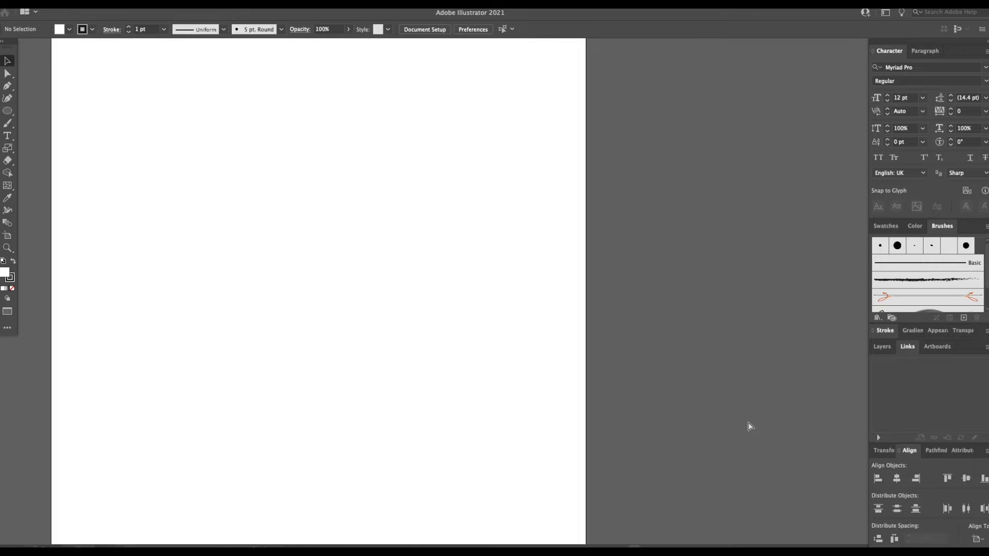
{"action": "left_click_drag", "start_coordinate": [459, 378], "coordinate": [682, 378]}
{"action": "key", "text": "super+equal"}
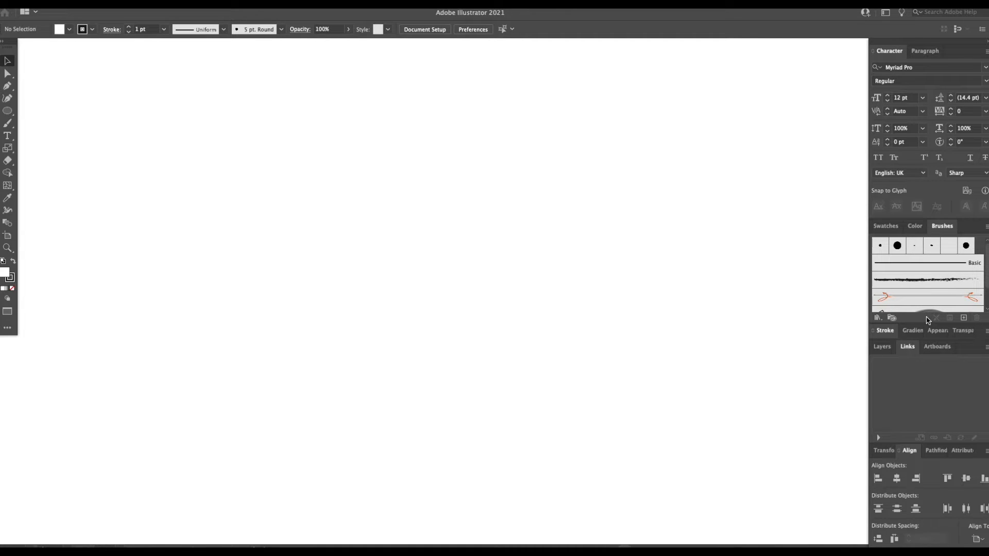
{"action": "left_click", "coordinate": [985, 227]}
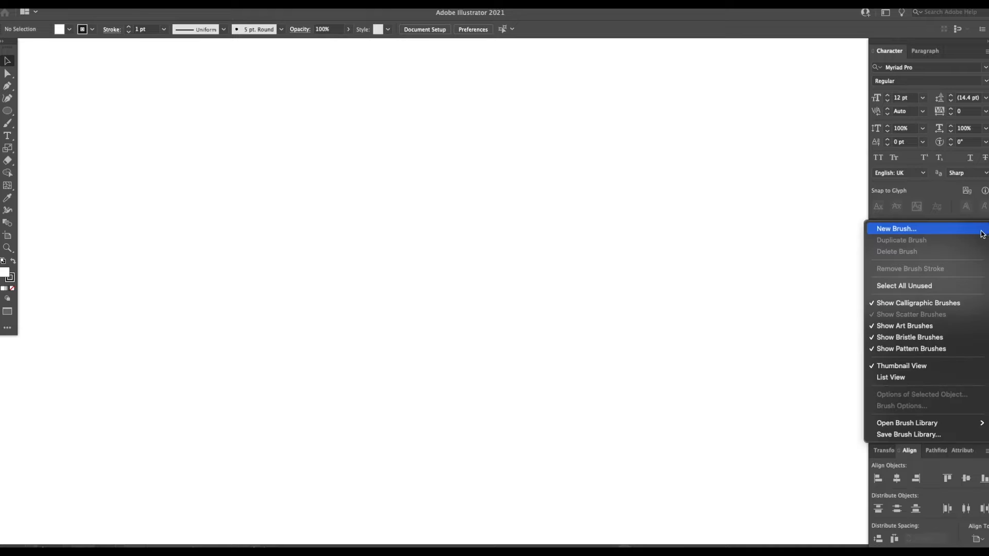
{"action": "mouse_move", "coordinate": [930, 423]}
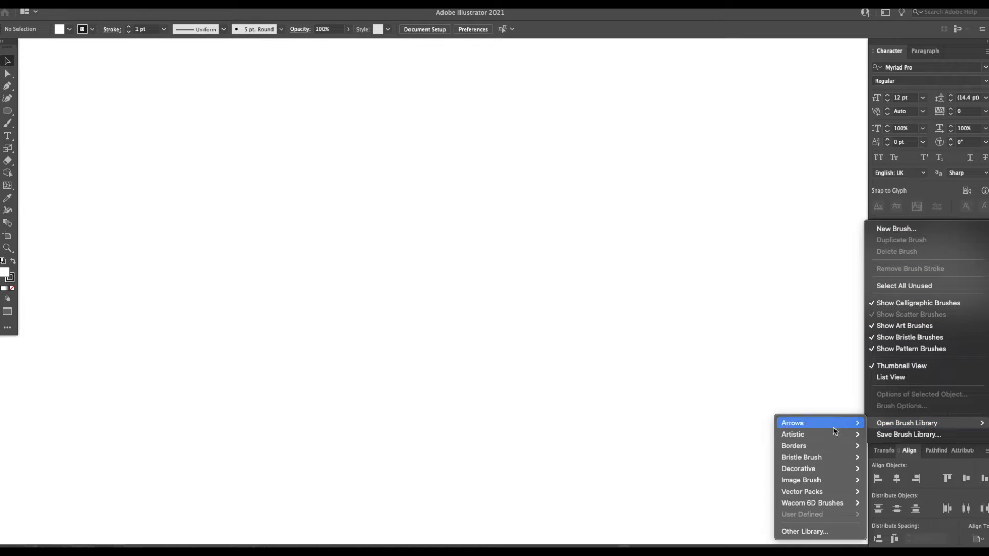
{"action": "mouse_move", "coordinate": [831, 438]}
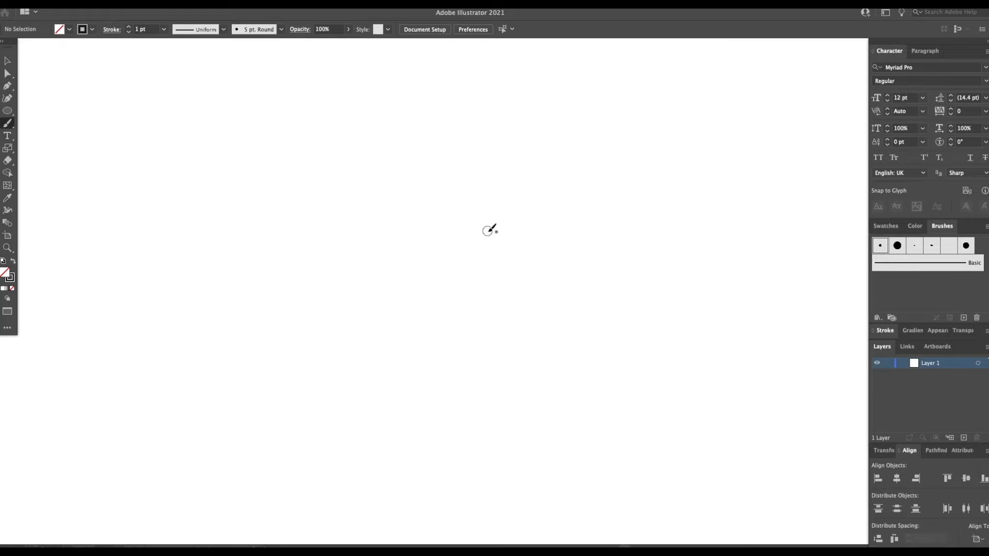
Paint wavy test strokes with the 5 pt. Round, 15 pt. Round and 5 pt. Oval calligraphic brushes
{"action": "left_click_drag", "start_coordinate": [122, 342], "coordinate": [106, 387]}
{"action": "mouse_move", "coordinate": [146, 300]}
{"action": "left_mouse_down"}
{"action": "mouse_move", "coordinate": [247, 219]}
{"action": "mouse_move", "coordinate": [229, 355]}
{"action": "mouse_move", "coordinate": [395, 200]}
{"action": "mouse_move", "coordinate": [406, 323]}
{"action": "mouse_move", "coordinate": [580, 209]}
{"action": "mouse_move", "coordinate": [650, 300]}
{"action": "left_mouse_up"}
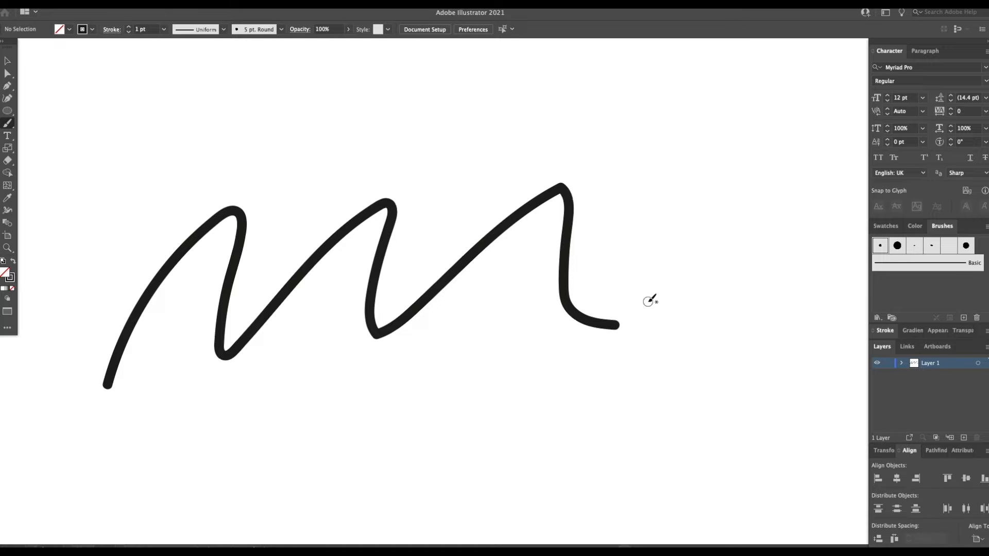
{"action": "mouse_move", "coordinate": [308, 445]}
{"action": "left_mouse_down"}
{"action": "mouse_move", "coordinate": [405, 319]}
{"action": "mouse_move", "coordinate": [441, 428]}
{"action": "mouse_move", "coordinate": [638, 386]}
{"action": "left_mouse_up"}
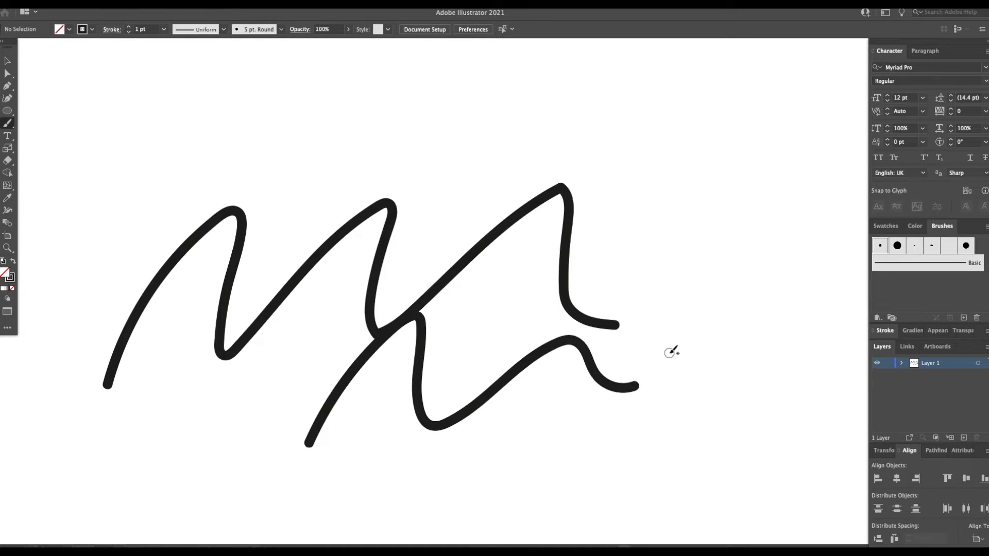
{"action": "key", "text": "bracketright"}
{"action": "mouse_move", "coordinate": [404, 214]}
{"action": "left_mouse_down"}
{"action": "mouse_move", "coordinate": [516, 128]}
{"action": "mouse_move", "coordinate": [680, 219]}
{"action": "left_mouse_up"}
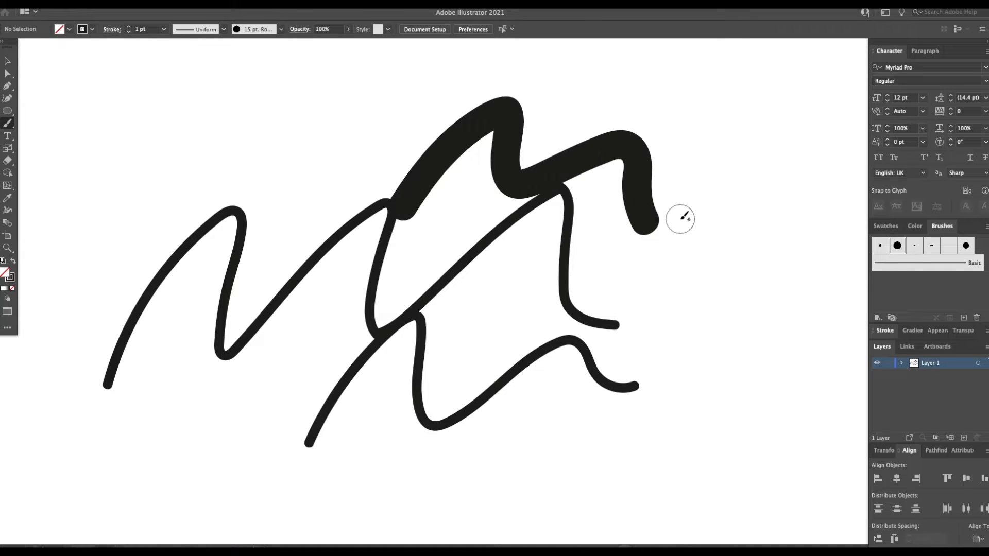
{"action": "left_click", "coordinate": [932, 246]}
{"action": "mouse_move", "coordinate": [589, 292]}
{"action": "left_mouse_down"}
{"action": "mouse_move", "coordinate": [660, 263]}
{"action": "mouse_move", "coordinate": [820, 236]}
{"action": "left_mouse_up"}
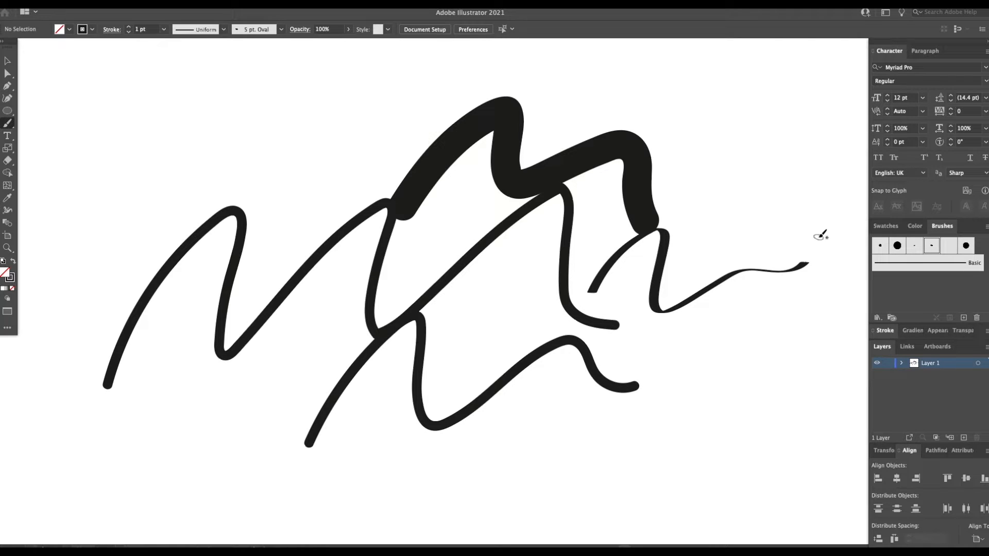
Delete all the wavy test strokes from the artboard
{"action": "key", "text": "v"}
{"action": "mouse_move", "coordinate": [240, 121]}
{"action": "left_mouse_down"}
{"action": "mouse_move", "coordinate": [327, 283]}
{"action": "mouse_move", "coordinate": [689, 455]}
{"action": "left_mouse_up"}
{"action": "key", "text": "Delete"}
Start a new calligraphic brush with its size controlled by Pressure and a variation of 9 pt
{"action": "left_click", "coordinate": [898, 246]}
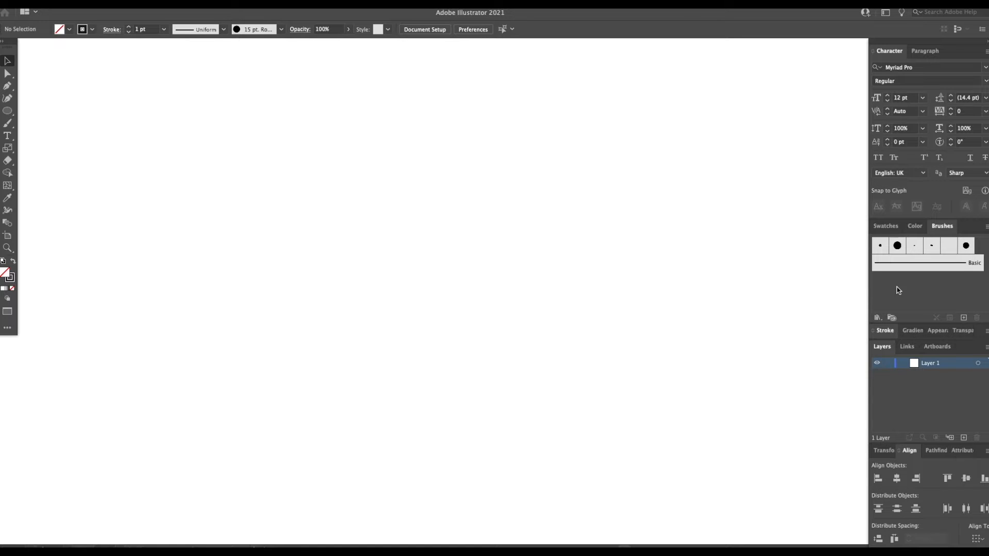
{"action": "left_click", "coordinate": [963, 317]}
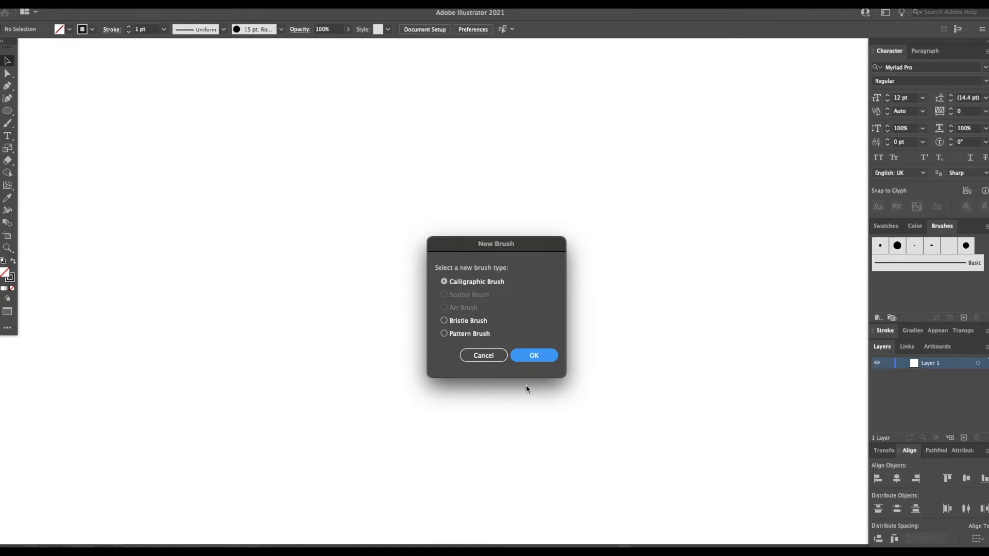
{"action": "left_click", "coordinate": [534, 355]}
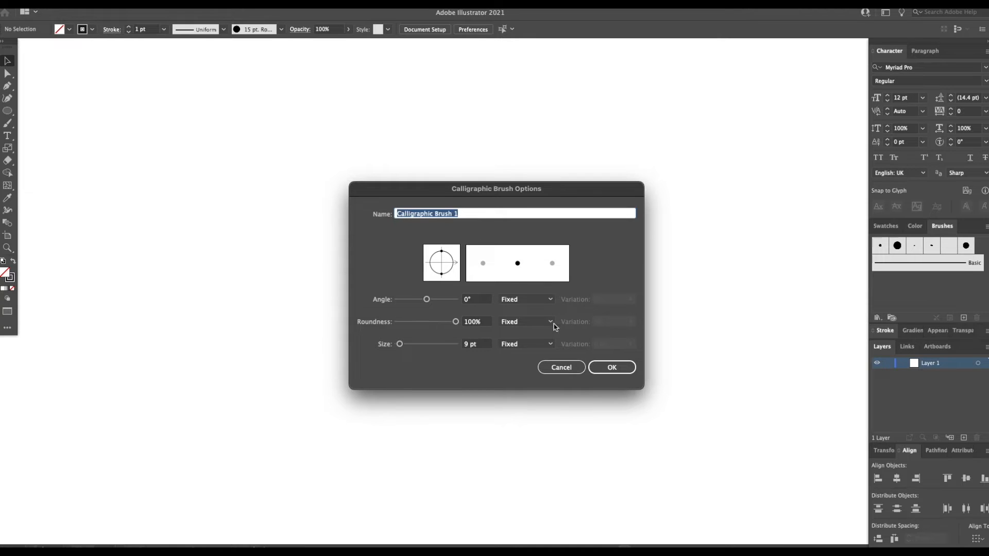
{"action": "left_click", "coordinate": [551, 345]}
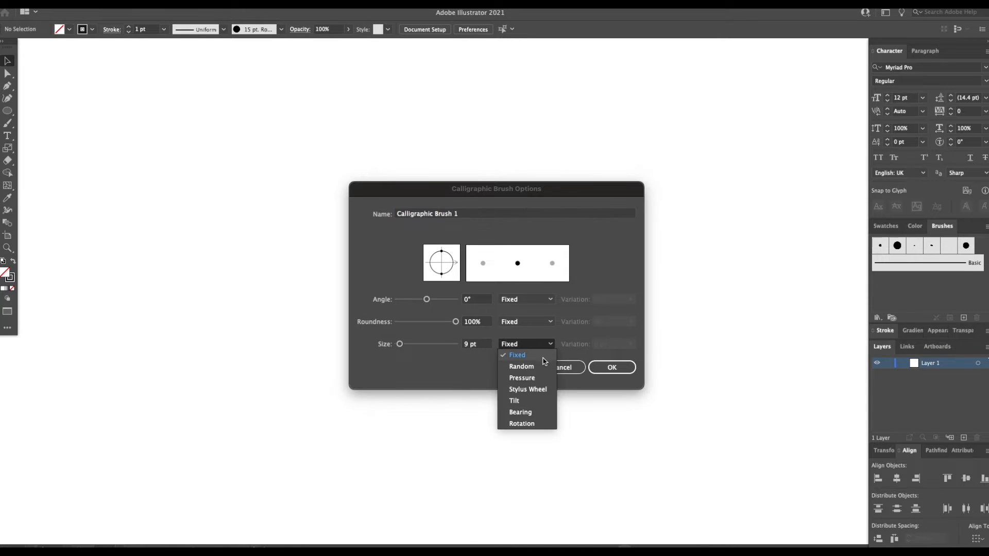
{"action": "left_click", "coordinate": [538, 379]}
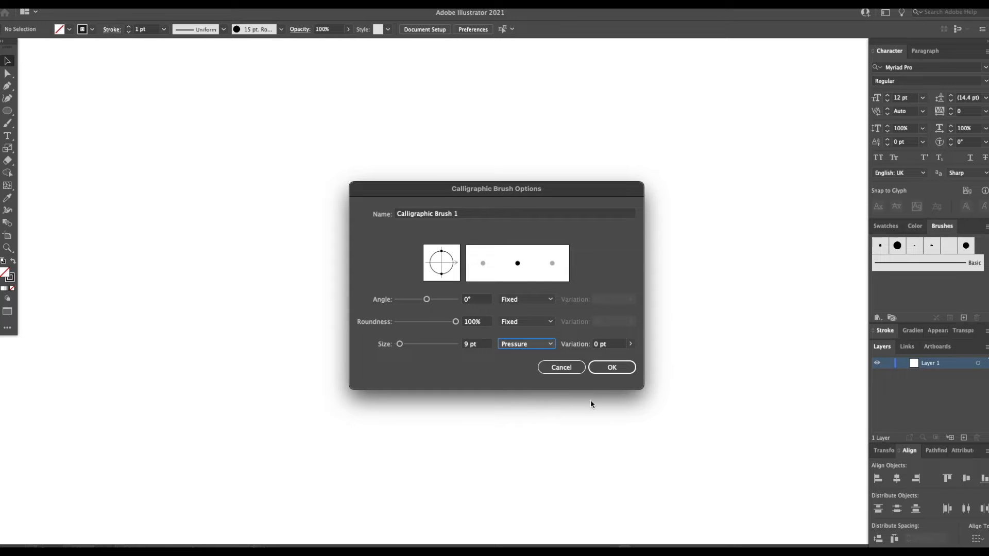
{"action": "left_click", "coordinate": [630, 344]}
{"action": "left_click_drag", "start_coordinate": [591, 357], "coordinate": [629, 356]}
{"action": "left_click", "coordinate": [620, 267]}
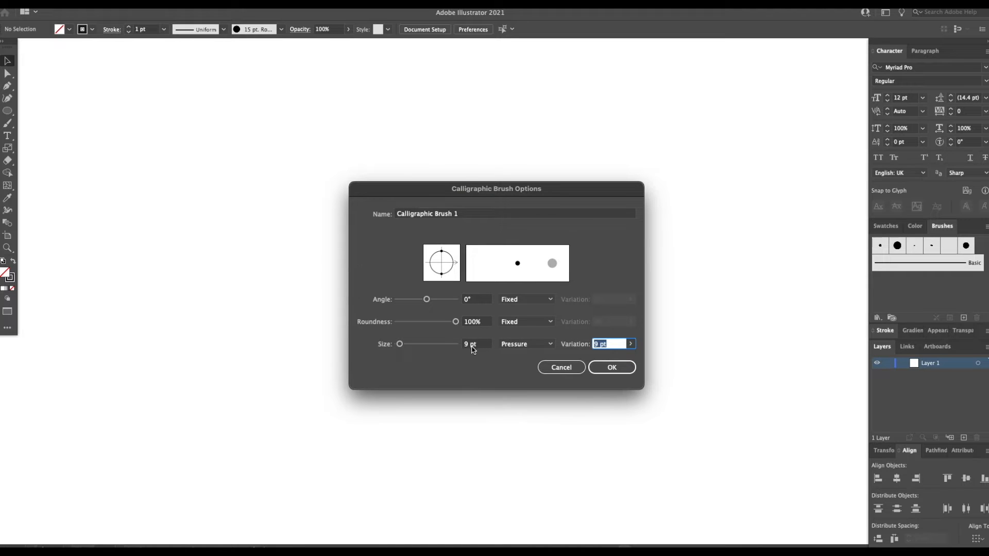
Reduce the new brush's size variation to 2 pt, accept it and paint a wavy test stroke
{"action": "left_click", "coordinate": [633, 341]}
{"action": "left_click", "coordinate": [599, 356]}
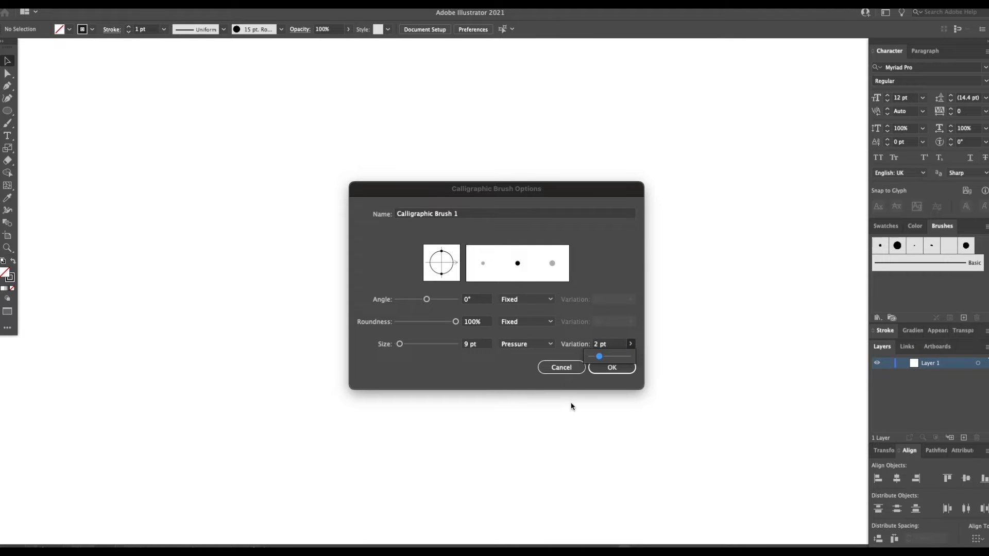
{"action": "left_click", "coordinate": [608, 368]}
{"action": "left_click", "coordinate": [610, 369]}
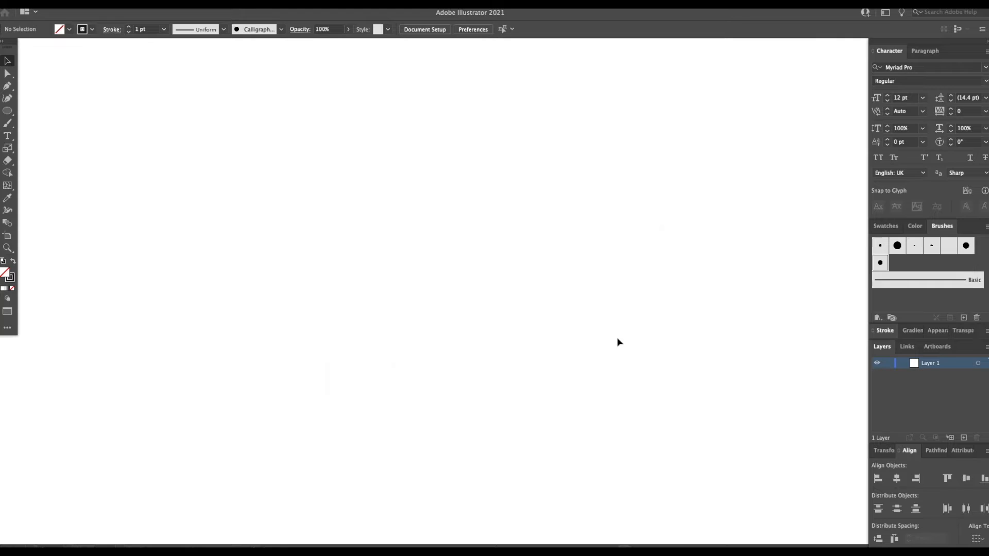
{"action": "key", "text": "b"}
{"action": "mouse_move", "coordinate": [237, 344]}
{"action": "left_mouse_down"}
{"action": "mouse_move", "coordinate": [301, 218]}
{"action": "mouse_move", "coordinate": [428, 261]}
{"action": "mouse_move", "coordinate": [530, 361]}
{"action": "mouse_move", "coordinate": [595, 354]}
{"action": "left_mouse_up"}
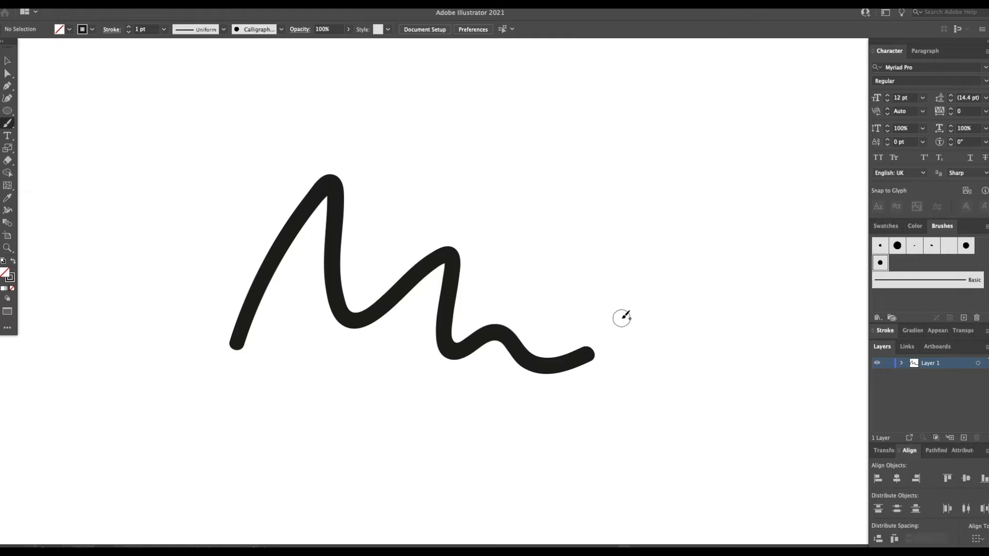
Create a second calligraphic brush with Pressure-controlled size and 9 pt variation, and paint wavy test strokes with it
{"action": "left_click", "coordinate": [963, 318]}
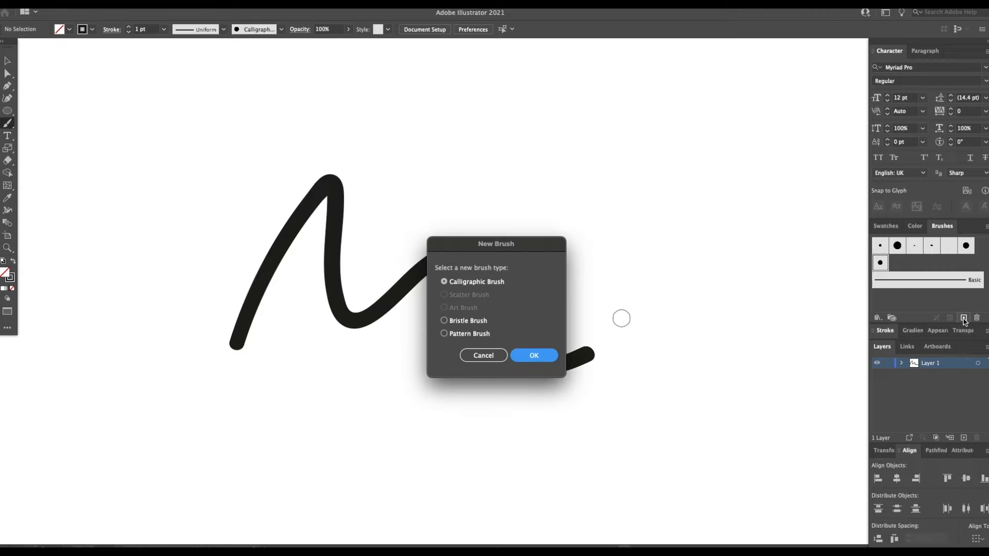
{"action": "left_click", "coordinate": [537, 355]}
{"action": "left_click", "coordinate": [551, 346]}
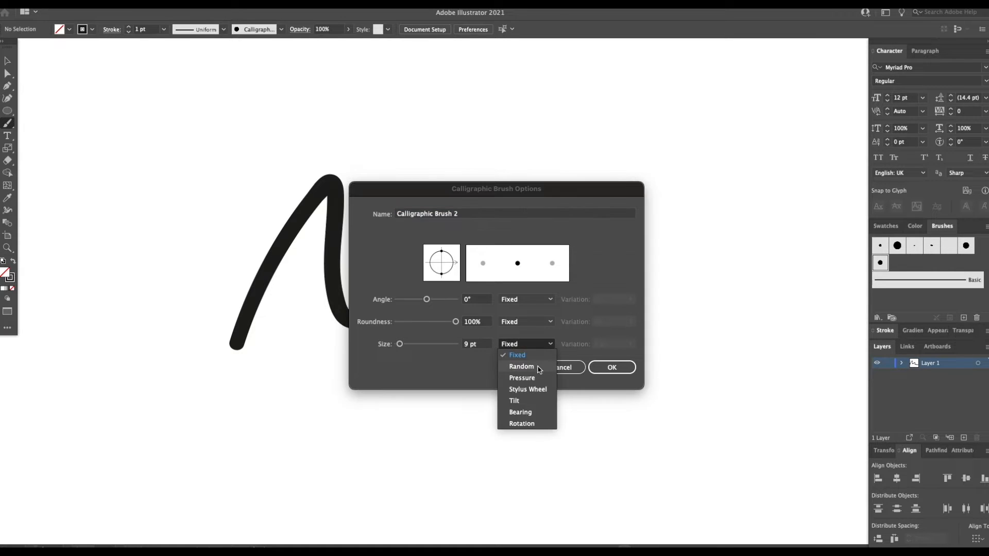
{"action": "left_click", "coordinate": [539, 379]}
{"action": "left_click", "coordinate": [628, 344]}
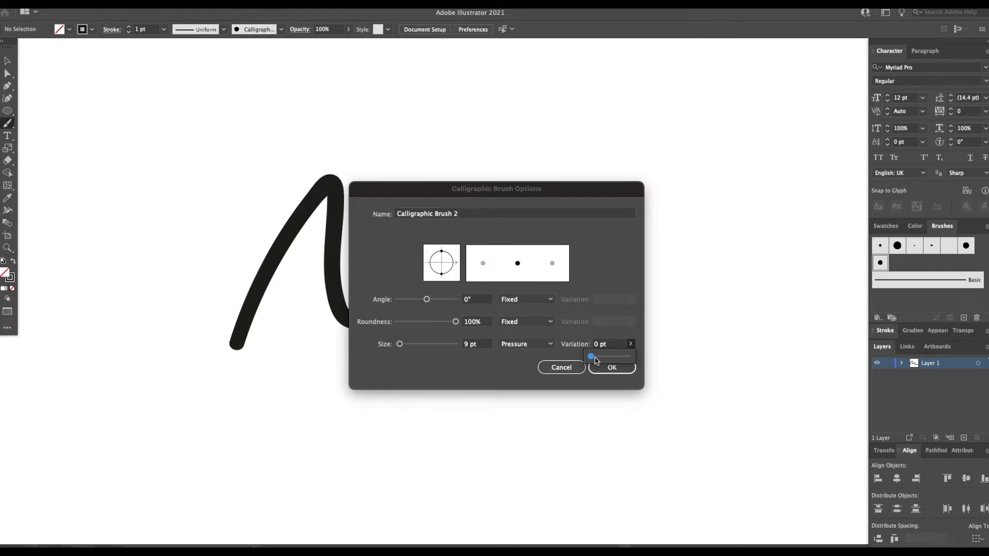
{"action": "left_click_drag", "start_coordinate": [592, 356], "coordinate": [632, 366]}
{"action": "left_click", "coordinate": [623, 371]}
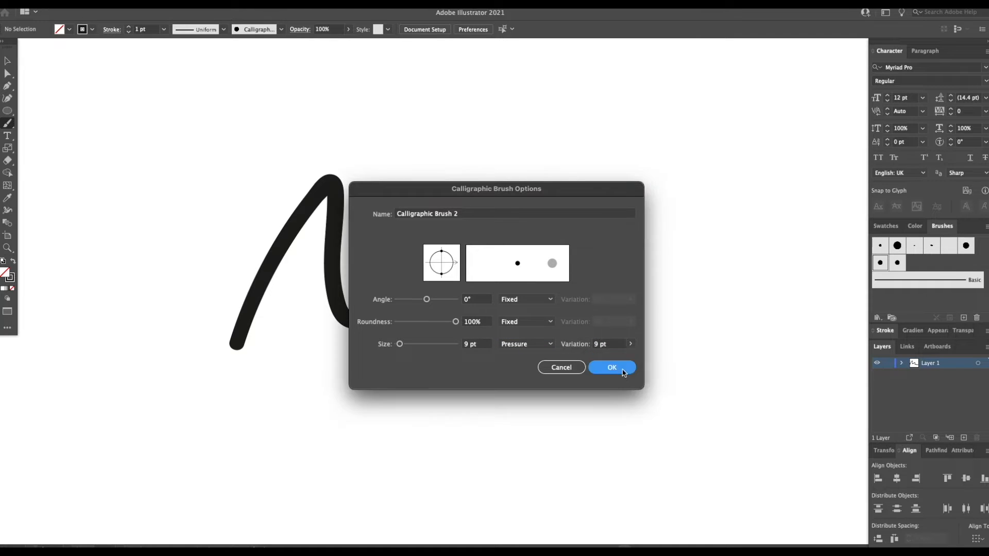
{"action": "mouse_move", "coordinate": [292, 490]}
{"action": "left_mouse_down"}
{"action": "mouse_move", "coordinate": [312, 440]}
{"action": "mouse_move", "coordinate": [364, 468]}
{"action": "mouse_move", "coordinate": [489, 381]}
{"action": "mouse_move", "coordinate": [592, 384]}
{"action": "mouse_move", "coordinate": [627, 466]}
{"action": "mouse_move", "coordinate": [785, 383]}
{"action": "left_mouse_up"}
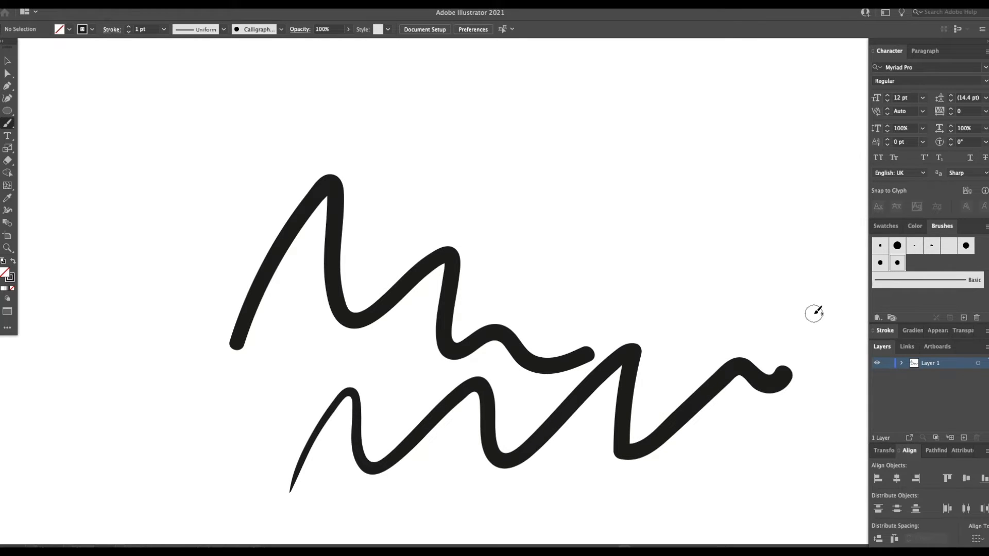
{"action": "mouse_move", "coordinate": [380, 217]}
{"action": "left_mouse_down"}
{"action": "mouse_move", "coordinate": [415, 160]}
{"action": "mouse_move", "coordinate": [456, 137]}
{"action": "mouse_move", "coordinate": [492, 222]}
{"action": "mouse_move", "coordinate": [565, 192]}
{"action": "mouse_move", "coordinate": [638, 113]}
{"action": "mouse_move", "coordinate": [655, 144]}
{"action": "mouse_move", "coordinate": [658, 208]}
{"action": "mouse_move", "coordinate": [739, 177]}
{"action": "mouse_move", "coordinate": [778, 224]}
{"action": "left_mouse_up"}
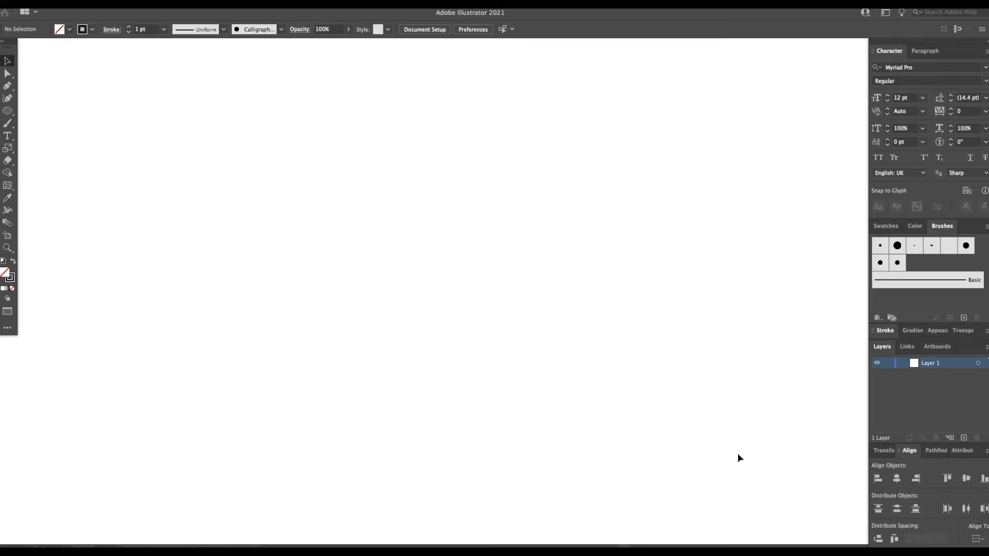
Delete all the calligraphic brushes from the document's brush list
{"action": "left_click", "coordinate": [898, 263]}
{"action": "left_click", "coordinate": [877, 246], "text": "shift"}
{"action": "left_click", "coordinate": [976, 317]}
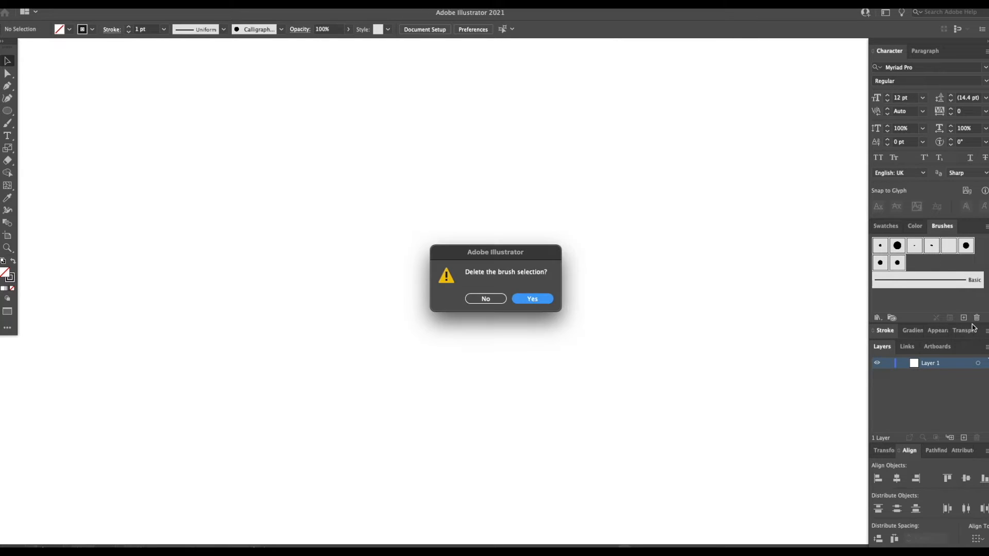
{"action": "key", "text": "Return"}
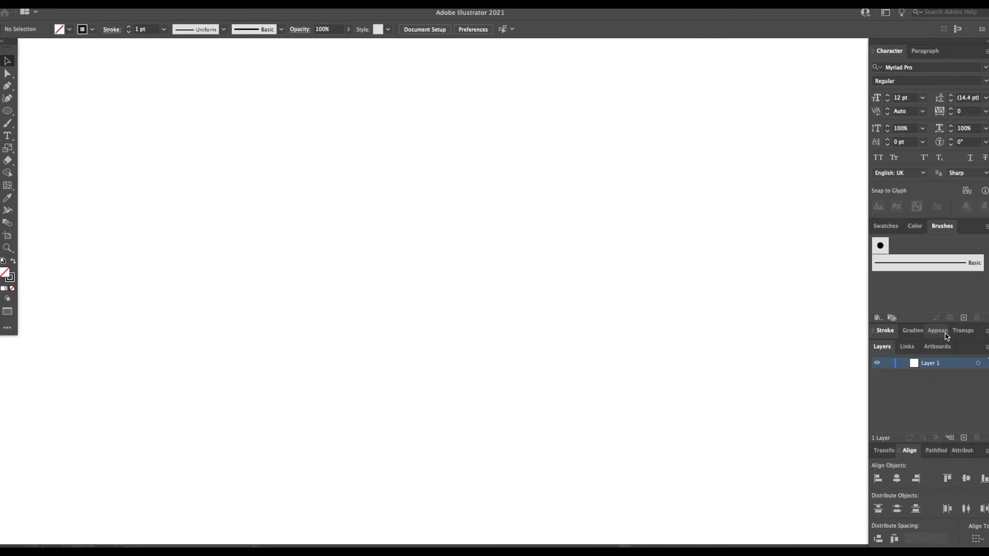
Draw a long, thin horizontal ellipse about 122 mm by 2 mm and swap its colours to a black fill without stroke
{"action": "key", "text": "l"}
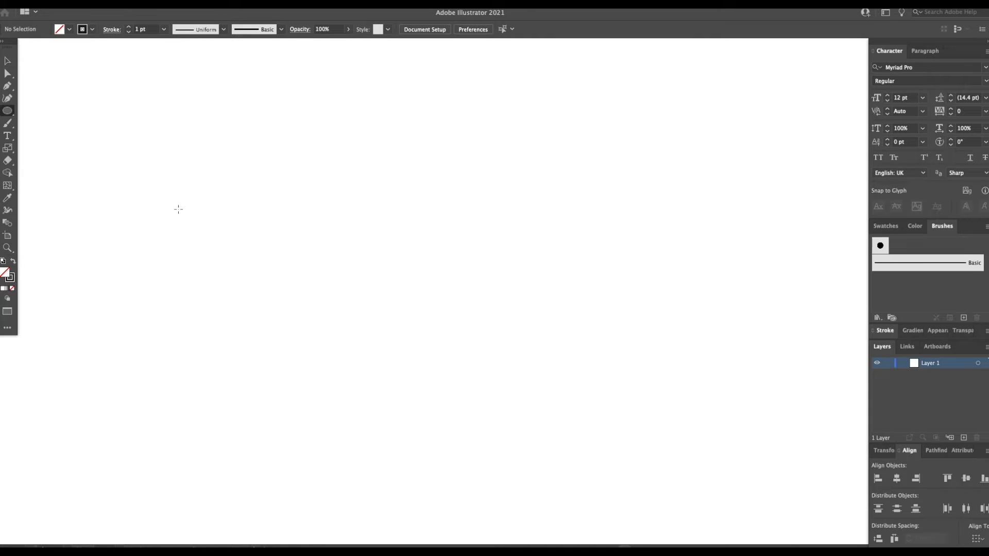
{"action": "left_click_drag", "start_coordinate": [97, 227], "coordinate": [760, 236]}
{"action": "left_click", "coordinate": [892, 227]}
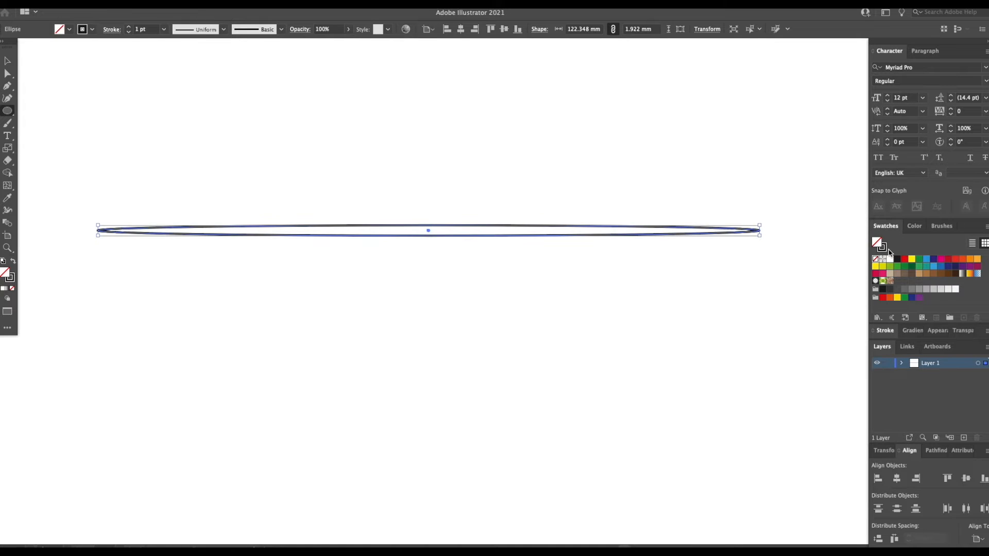
{"action": "key", "text": "shift+x"}
{"action": "key", "text": "v"}
{"action": "left_click", "coordinate": [647, 294]}
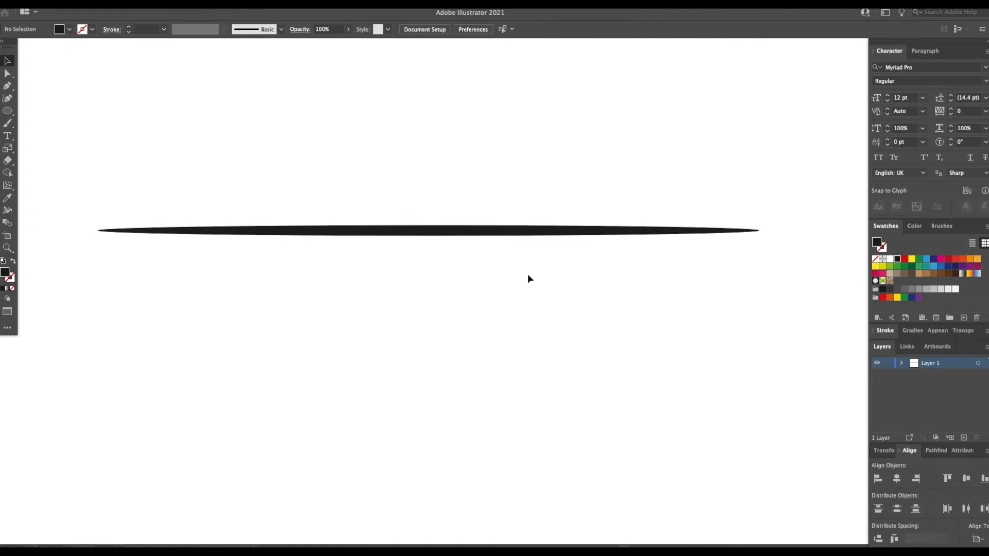
Start a new Art Brush from the thin black ellipse
{"action": "left_click", "coordinate": [694, 235]}
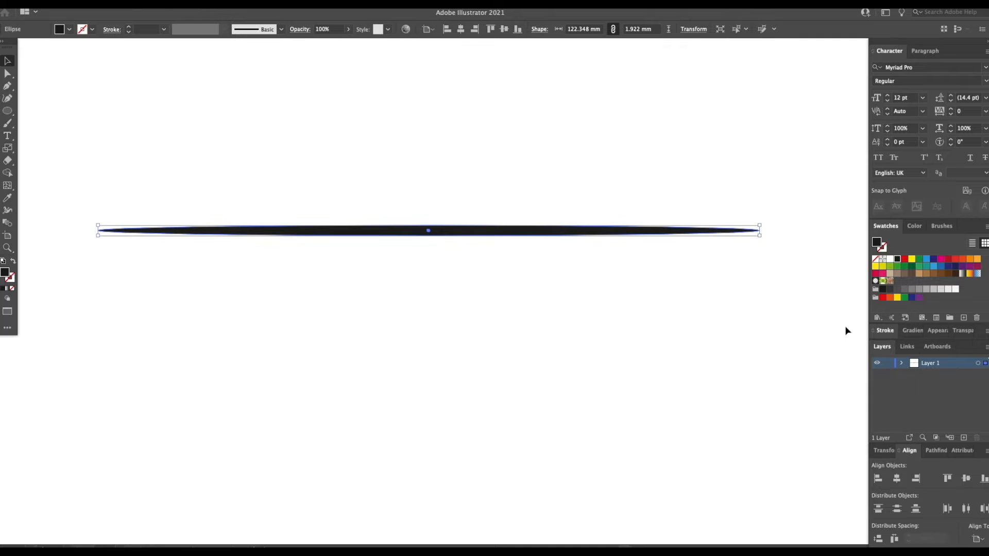
{"action": "left_click", "coordinate": [942, 226]}
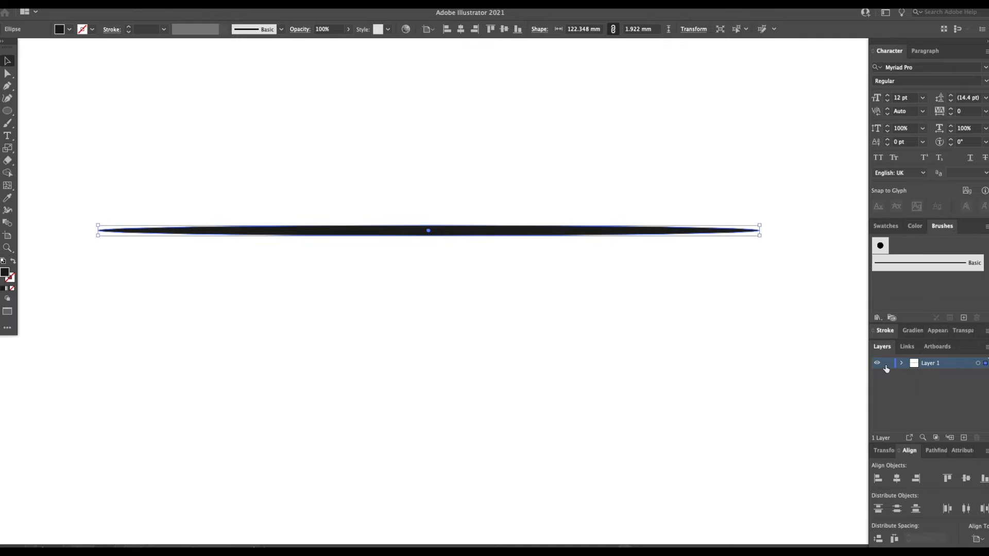
{"action": "left_click", "coordinate": [986, 226]}
{"action": "left_click", "coordinate": [911, 228]}
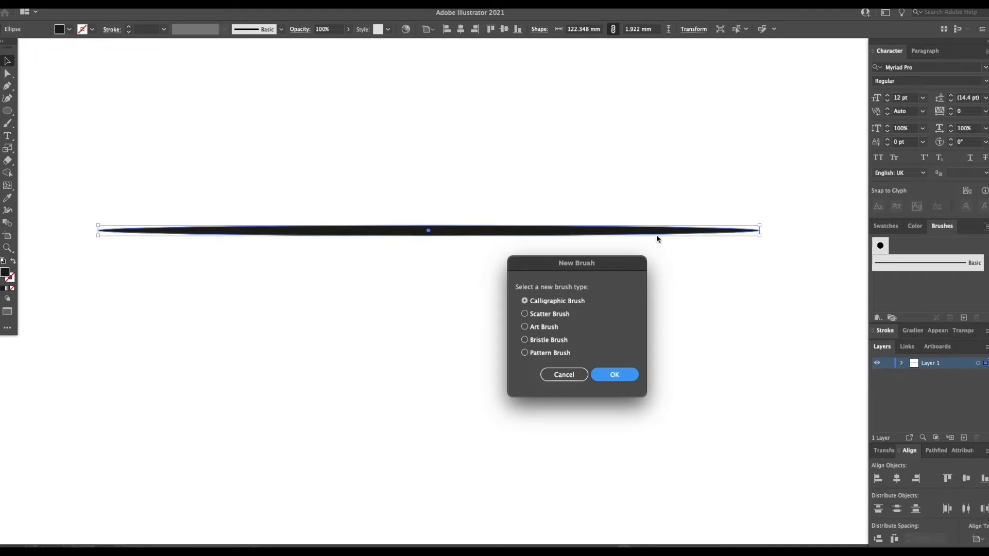
{"action": "left_click", "coordinate": [552, 330]}
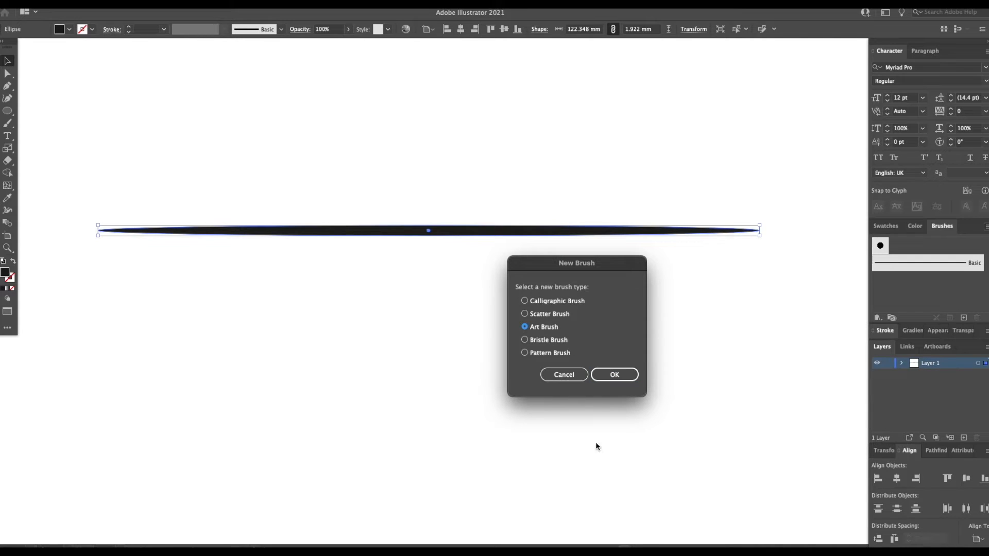
{"action": "left_click", "coordinate": [623, 377]}
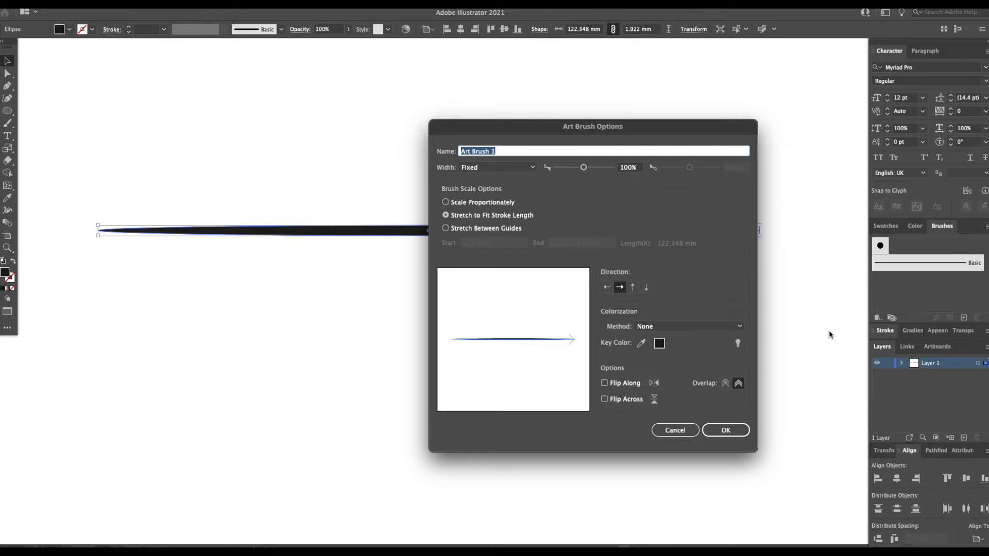
Set the new art brush's colorization method to Tints and accept the brush options
{"action": "left_click", "coordinate": [742, 329]}
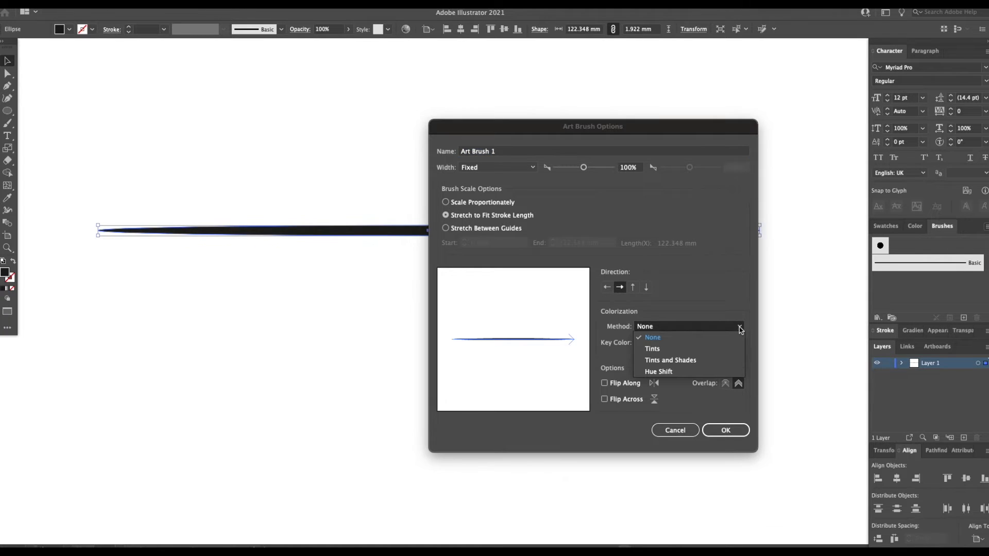
{"action": "left_click", "coordinate": [671, 351]}
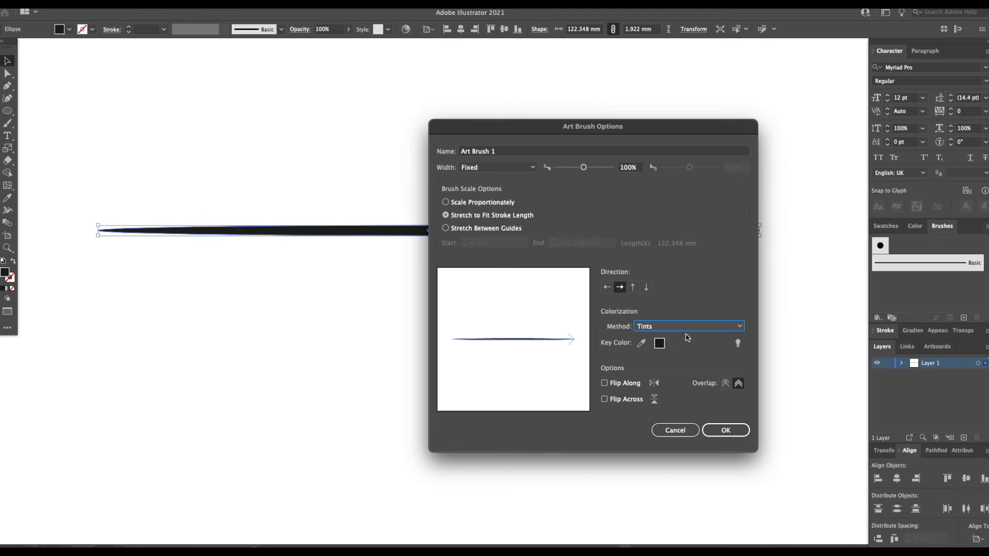
{"action": "left_click", "coordinate": [740, 327]}
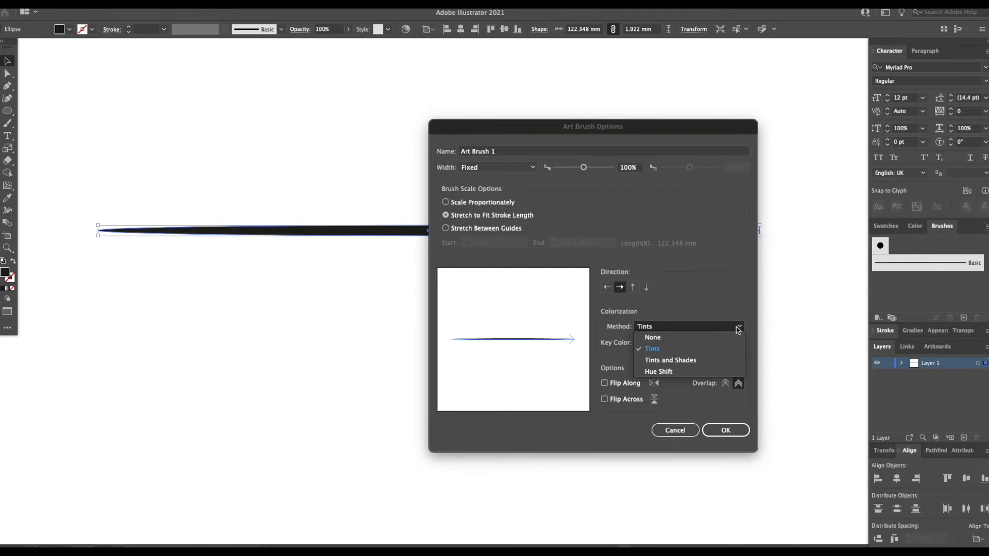
{"action": "left_click", "coordinate": [671, 351]}
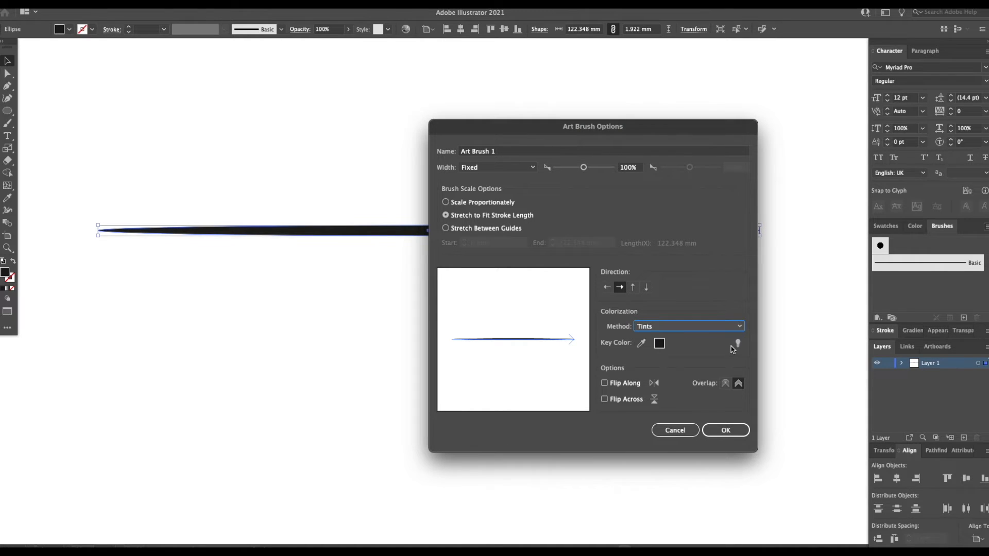
{"action": "left_click", "coordinate": [740, 431]}
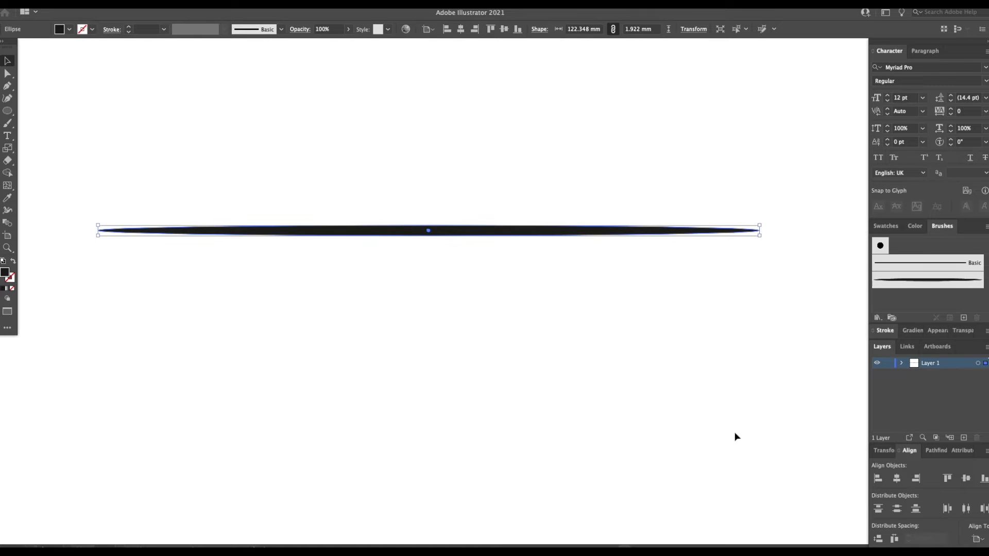
Delete the source ellipse from the artboard
{"action": "left_click", "coordinate": [565, 378]}
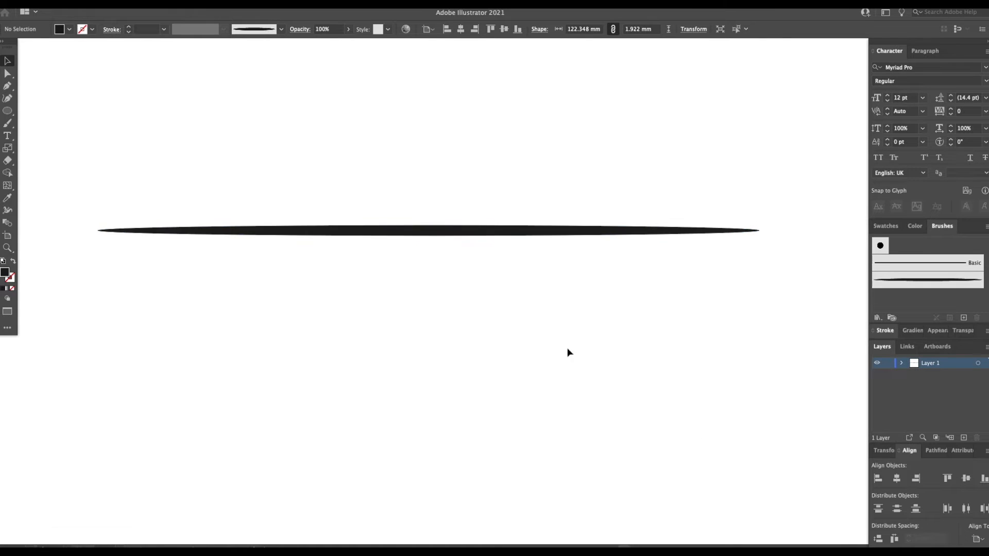
{"action": "left_click", "coordinate": [507, 232]}
{"action": "key", "text": "Delete"}
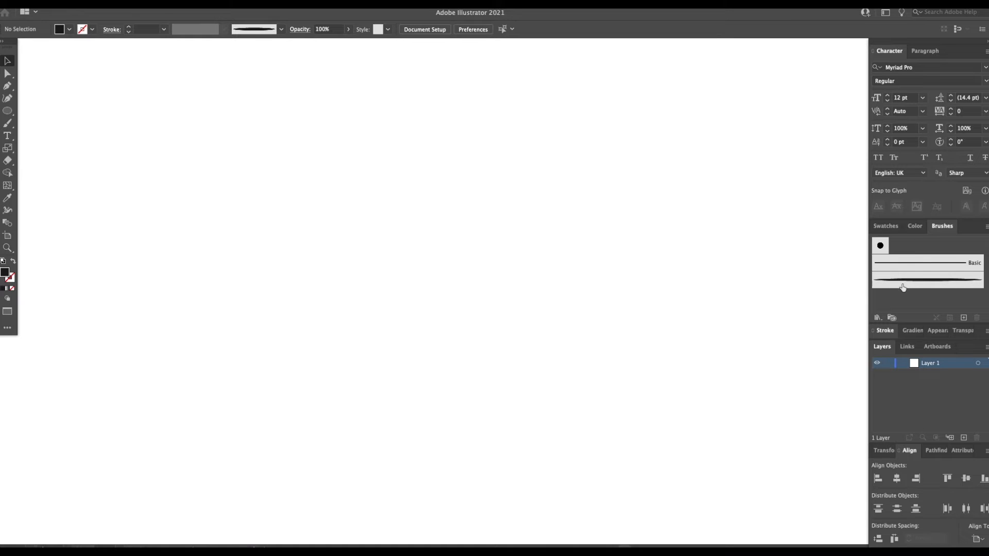
Draw a straight horizontal line about 106 mm long with the Pen tool, give it a black stroke without fill and apply the ellipse art brush
{"action": "key", "text": "p"}
{"action": "left_click", "coordinate": [101, 235]}
{"action": "left_click", "coordinate": [675, 234]}
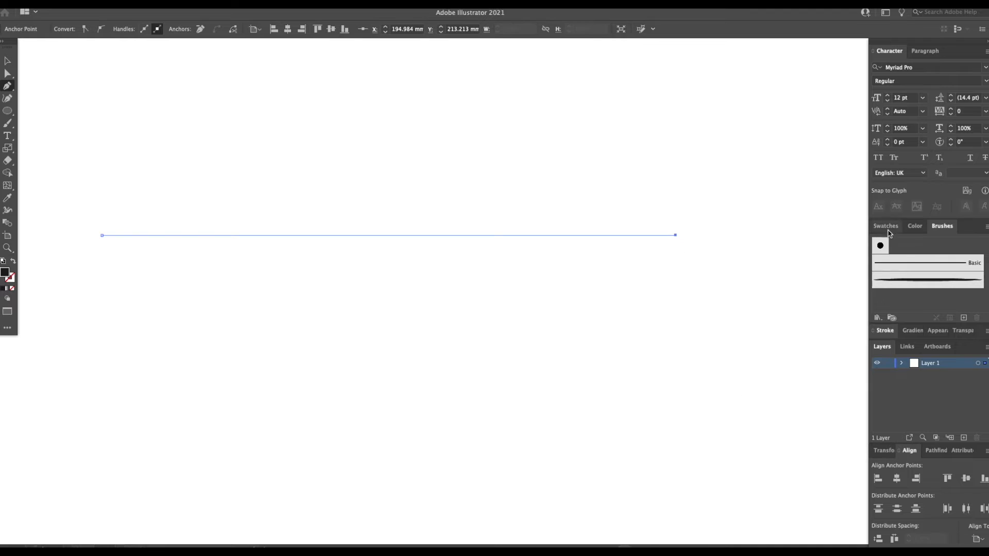
{"action": "left_click", "coordinate": [885, 226]}
{"action": "left_click", "coordinate": [884, 248]}
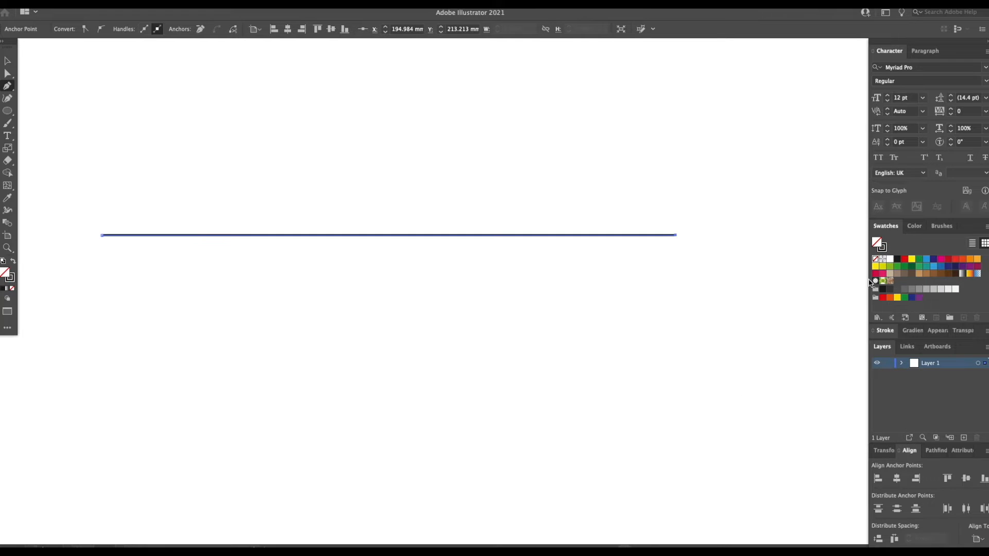
{"action": "left_click", "coordinate": [940, 226]}
{"action": "left_click", "coordinate": [927, 281]}
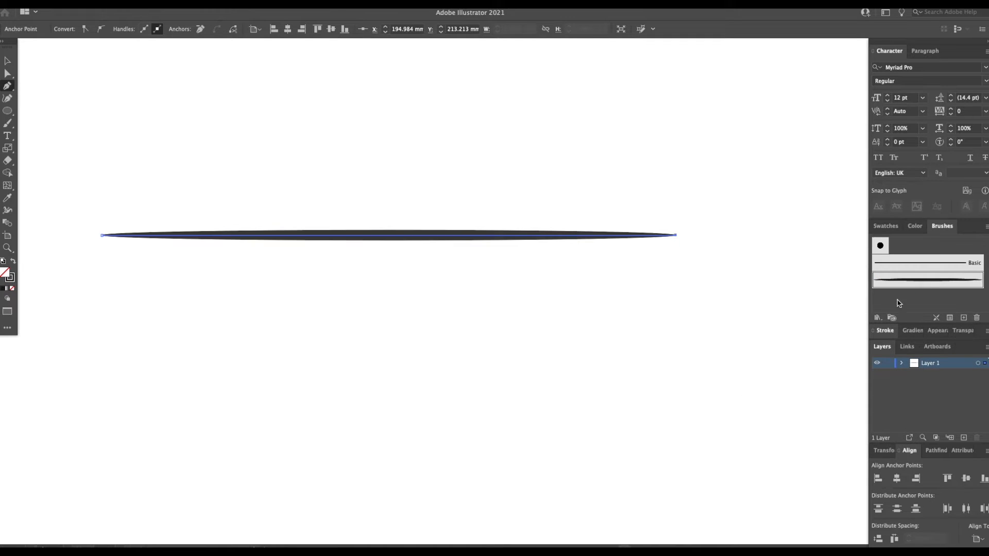
Bend the brushed line into an arch by converting its right end anchor point and pulling out a curve handle
{"action": "key", "text": "v"}
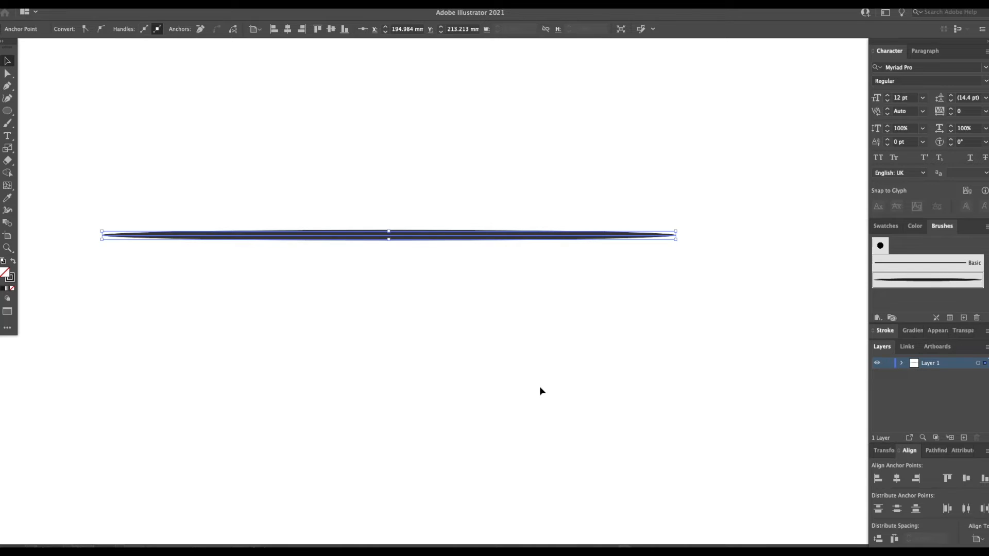
{"action": "left_click", "coordinate": [560, 389]}
{"action": "left_click", "coordinate": [548, 236]}
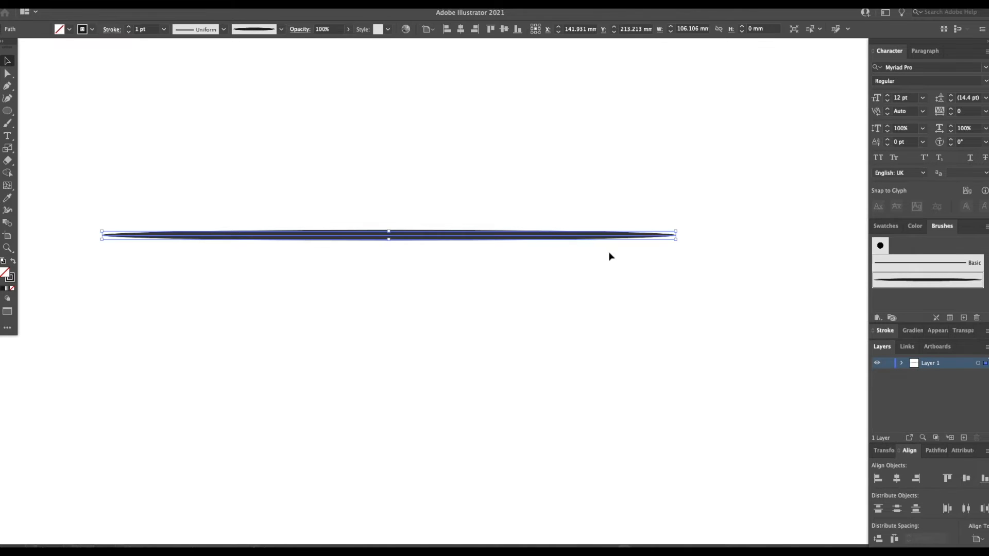
{"action": "key", "text": "plus"}
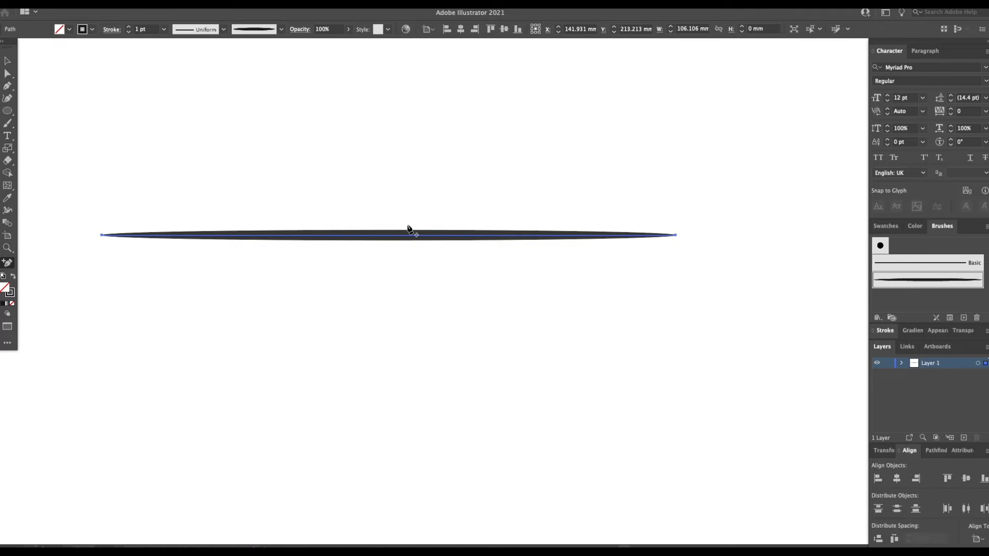
{"action": "key", "text": "shift+c"}
{"action": "left_click_drag", "start_coordinate": [676, 235], "coordinate": [623, 386]}
Draw a circle about 38 mm in diameter below the curve, apply the ellipse art brush to it and deselect it
{"action": "key", "text": "l"}
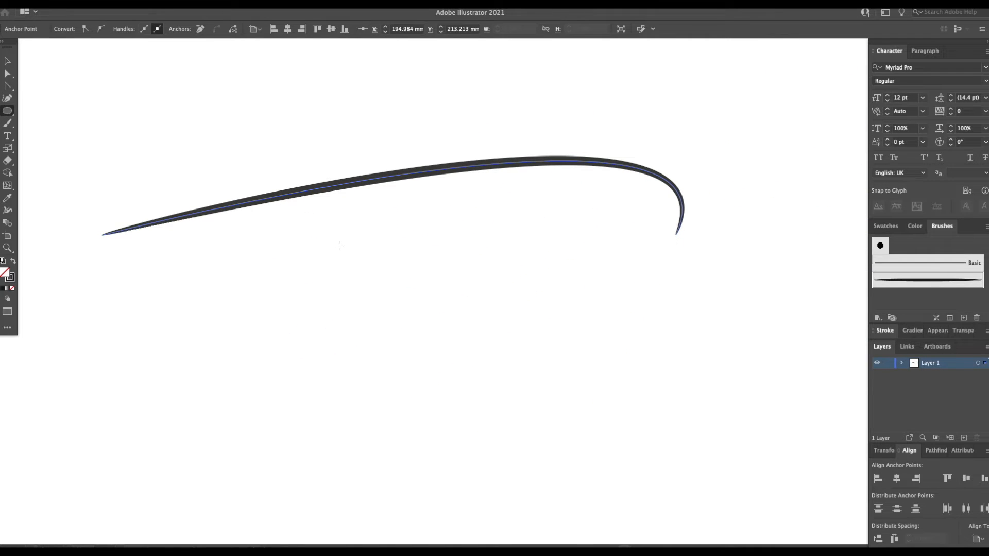
{"action": "left_click_drag", "start_coordinate": [341, 245], "coordinate": [546, 444]}
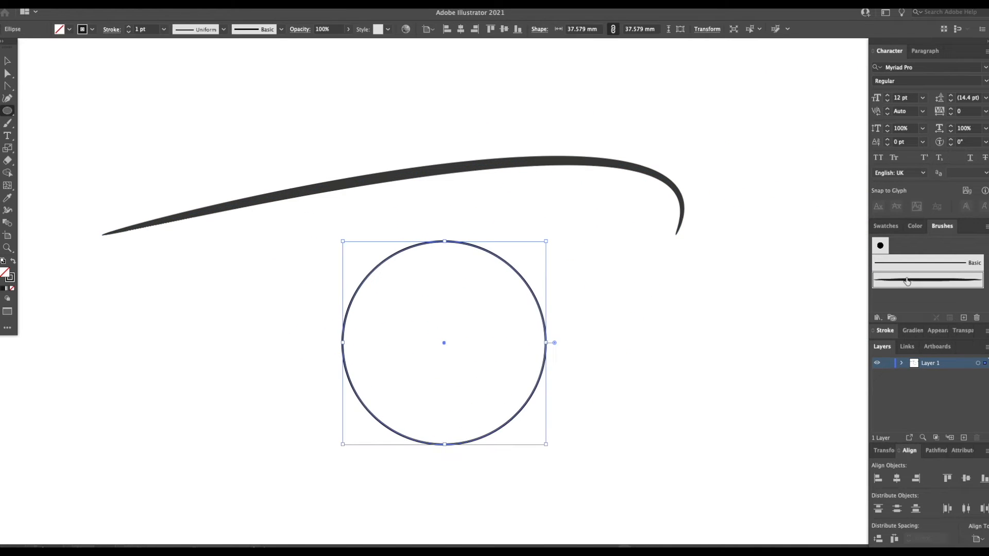
{"action": "key", "text": "v"}
{"action": "left_click", "coordinate": [642, 340]}
Try different stroke weights up to 4 pt on both the curve and the circle, and return them to 1 pt
{"action": "key", "text": "ctrl+a"}
{"action": "left_click", "coordinate": [884, 330]}
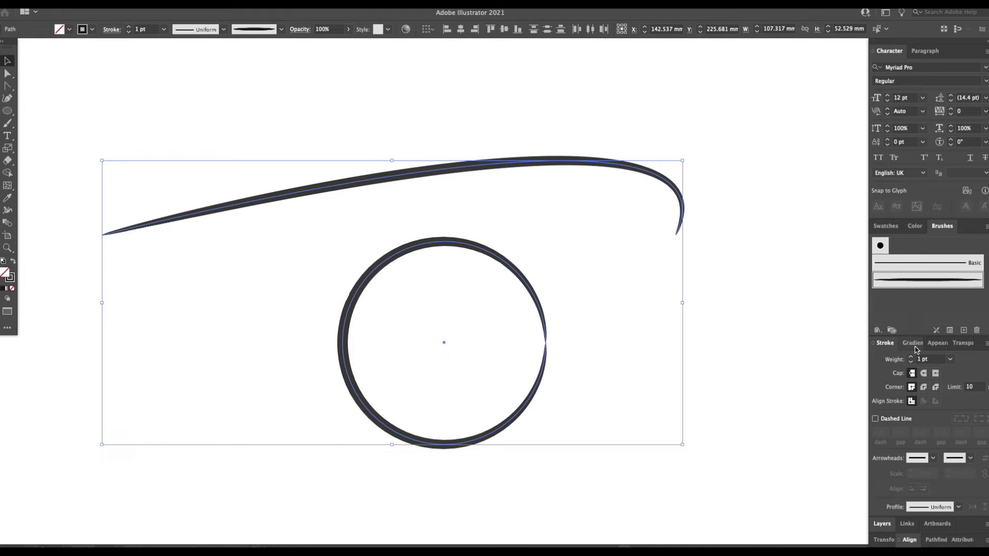
{"action": "left_click", "coordinate": [910, 363]}
{"action": "left_click", "coordinate": [910, 363]}
{"action": "left_click", "coordinate": [911, 363]}
{"action": "left_click", "coordinate": [910, 357]}
{"action": "left_click", "coordinate": [911, 356]}
{"action": "left_click", "coordinate": [910, 357]}
{"action": "left_click", "coordinate": [910, 357]}
{"action": "left_click", "coordinate": [910, 357]}
{"action": "left_click", "coordinate": [910, 356]}
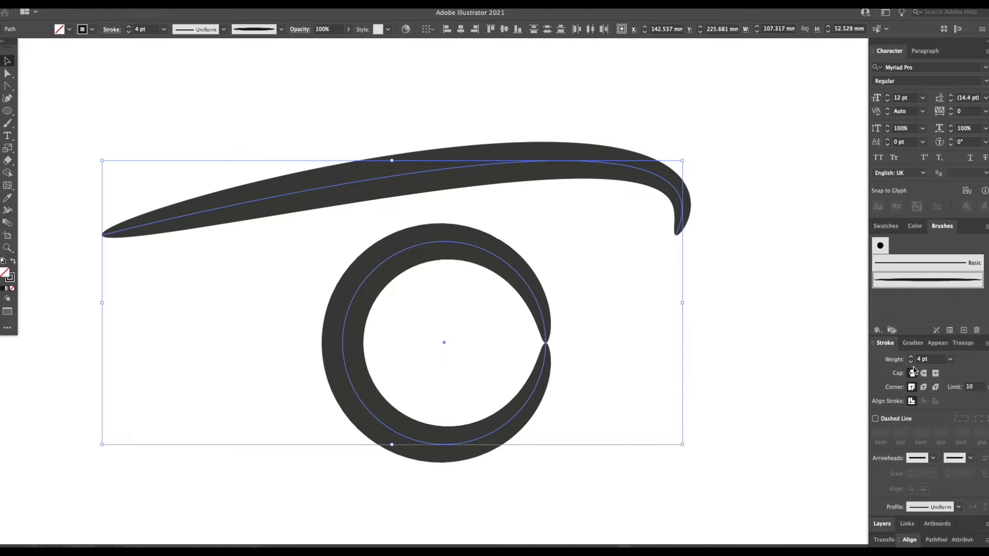
{"action": "left_click", "coordinate": [910, 362]}
{"action": "left_click", "coordinate": [911, 363]}
{"action": "left_click", "coordinate": [910, 362]}
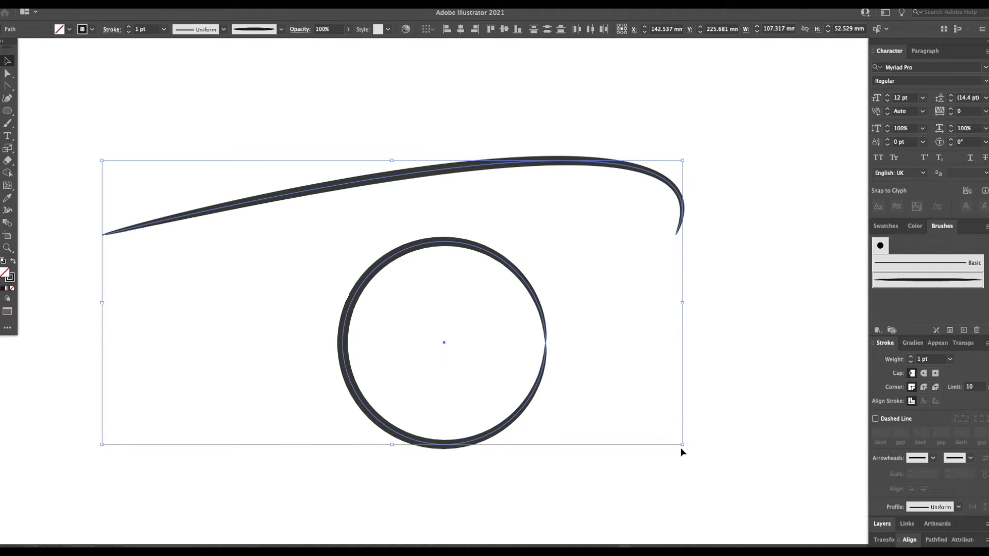
Recolour the strokes of the curve and circle with several swatches, including green, ending on lime green
{"action": "left_click", "coordinate": [886, 226]}
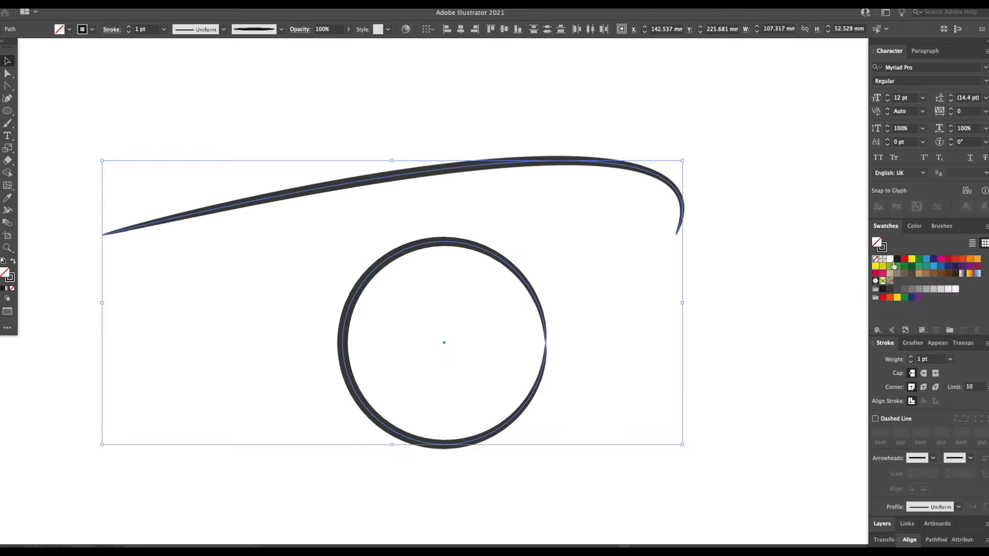
{"action": "left_click", "coordinate": [884, 249]}
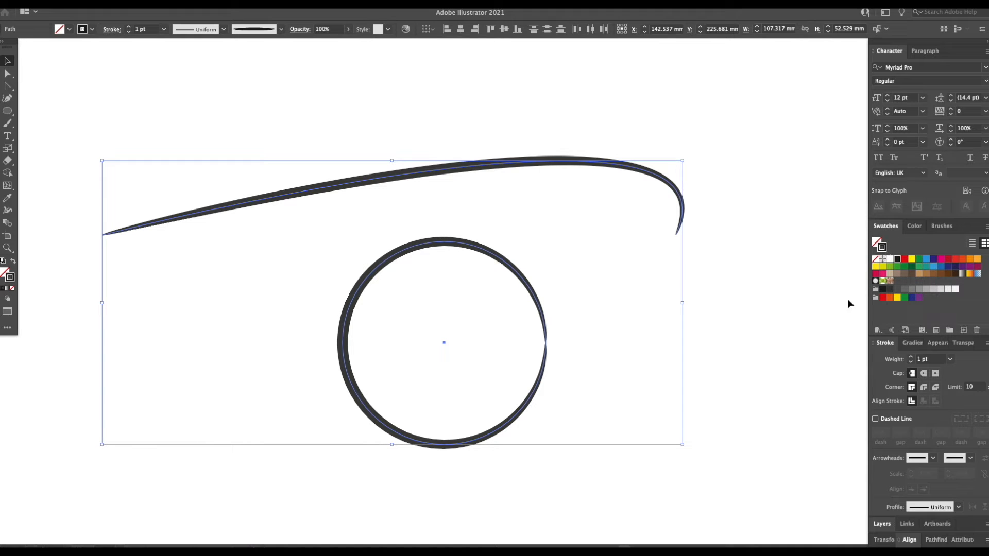
{"action": "left_click", "coordinate": [934, 259]}
{"action": "left_click", "coordinate": [919, 265]}
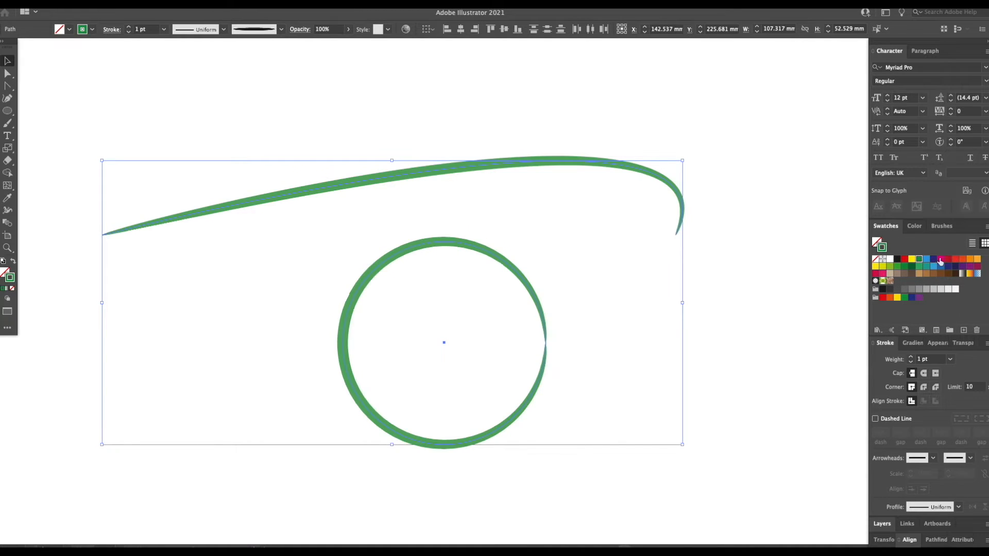
{"action": "left_click", "coordinate": [926, 266]}
{"action": "left_click", "coordinate": [941, 266]}
{"action": "left_click", "coordinate": [948, 259]}
{"action": "left_click", "coordinate": [962, 259]}
{"action": "left_click", "coordinate": [889, 266]}
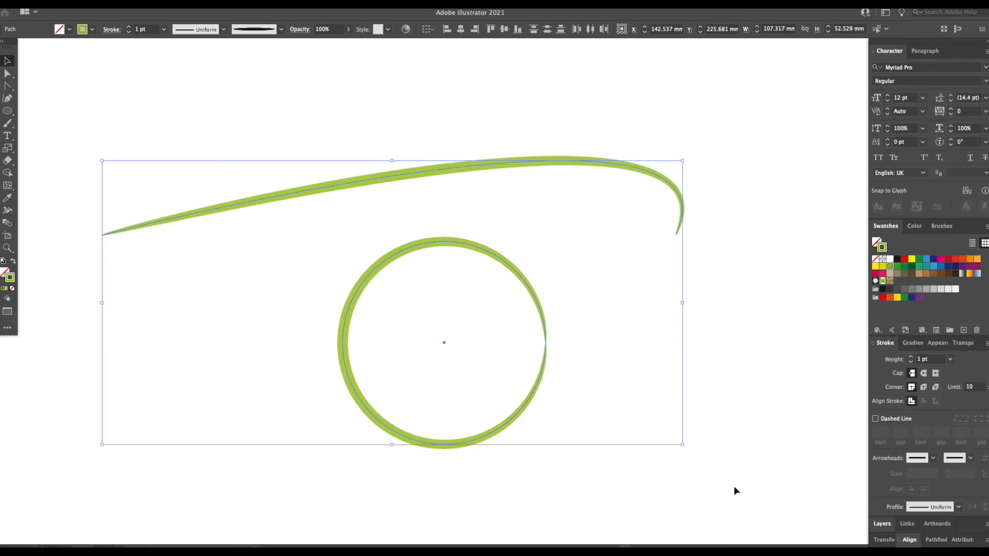
Clear the test curve and circle, and delete the ellipse art brush from the brush list
{"action": "left_click", "coordinate": [722, 405]}
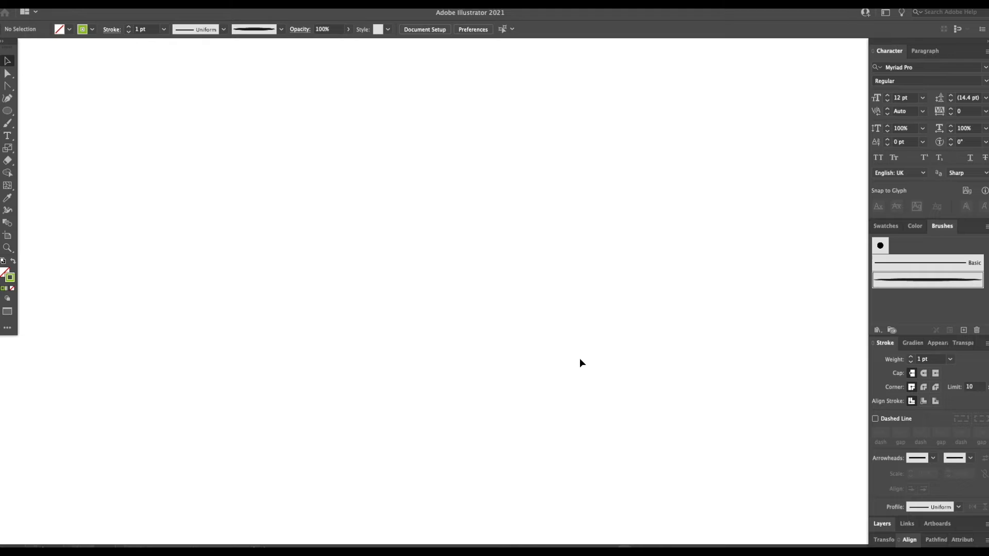
{"action": "left_click", "coordinate": [976, 330]}
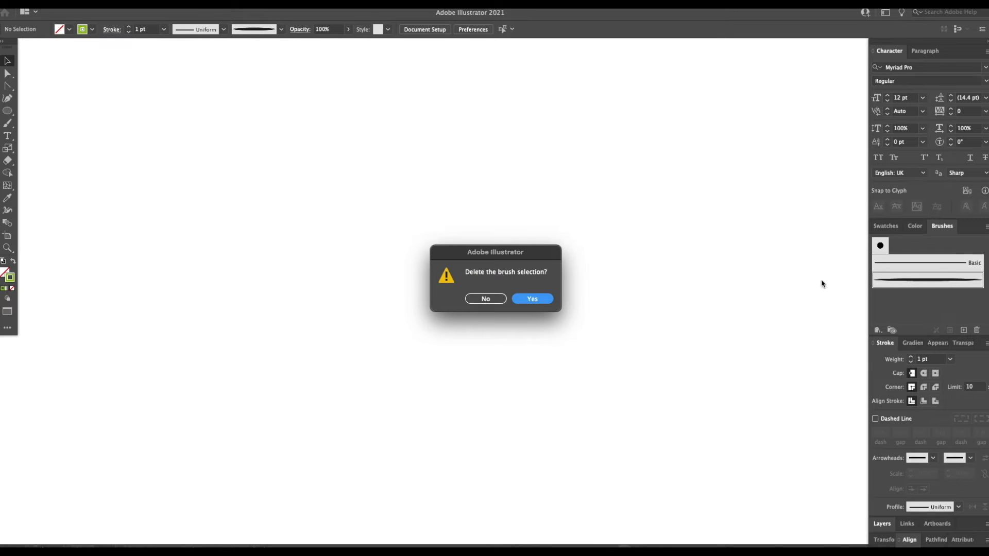
{"action": "left_click", "coordinate": [533, 299]}
Draw an even thinner horizontal ellipse about 124 mm by 0.9 mm and give it a black fill without stroke
{"action": "left_click", "coordinate": [886, 226]}
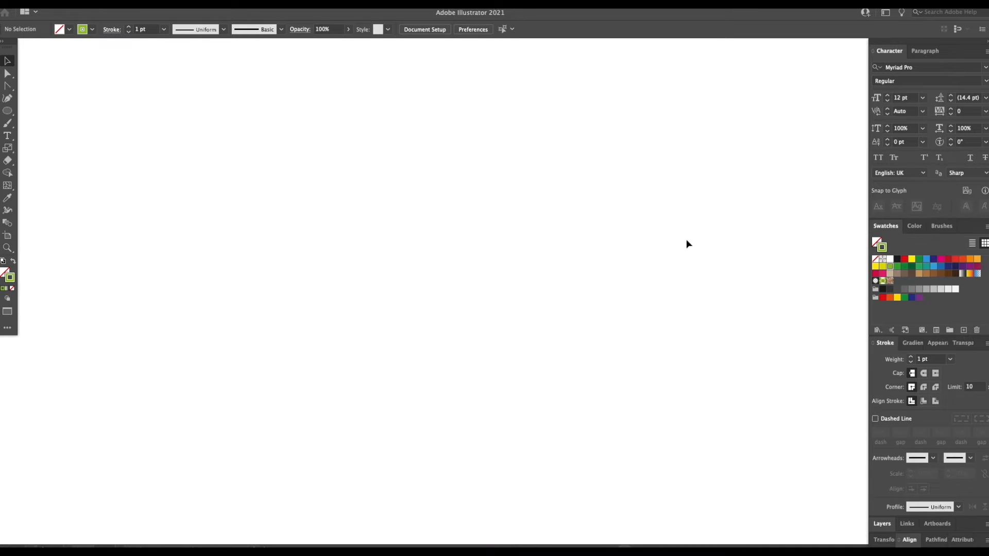
{"action": "left_click", "coordinate": [897, 258]}
{"action": "left_click", "coordinate": [7, 112]}
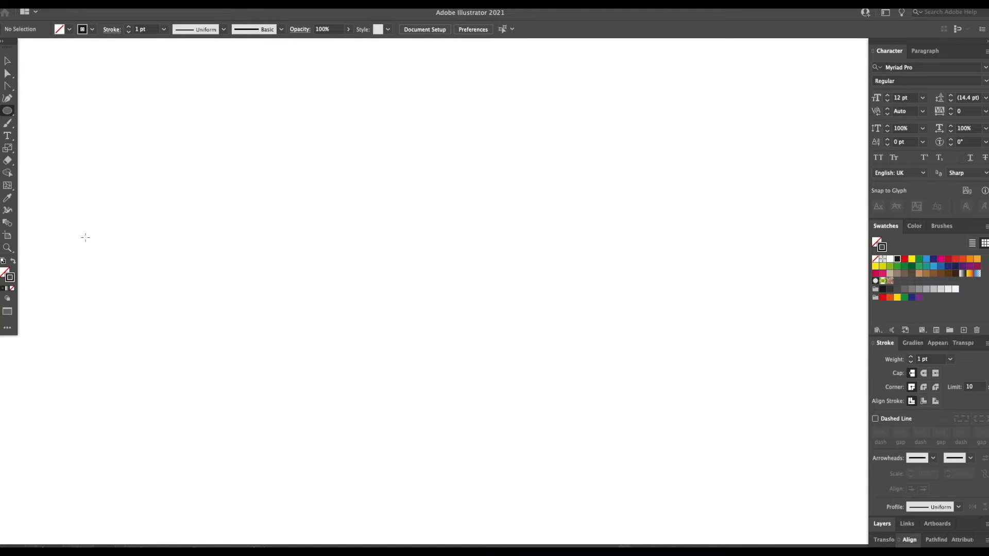
{"action": "left_click_drag", "start_coordinate": [86, 238], "coordinate": [757, 240]}
{"action": "key", "text": "shift+x"}
{"action": "key", "text": "v"}
{"action": "left_click", "coordinate": [613, 320]}
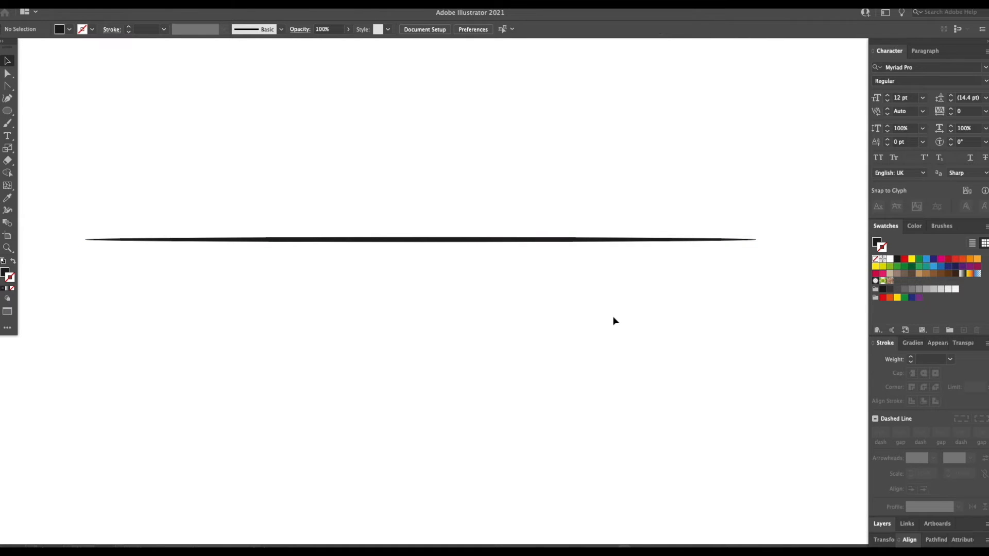
Add extra anchor points at irregular intervals along the upper and lower edges of the thin black ellipse
{"action": "key", "text": "super+plus"}
{"action": "key", "text": "super+plus"}
{"action": "left_click_drag", "start_coordinate": [225, 293], "coordinate": [616, 365]}
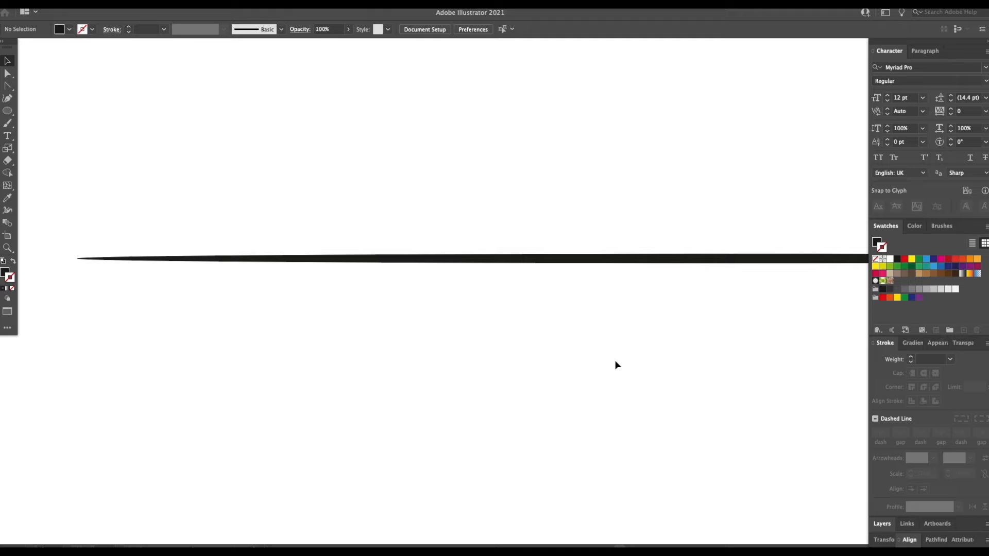
{"action": "left_click", "coordinate": [596, 263]}
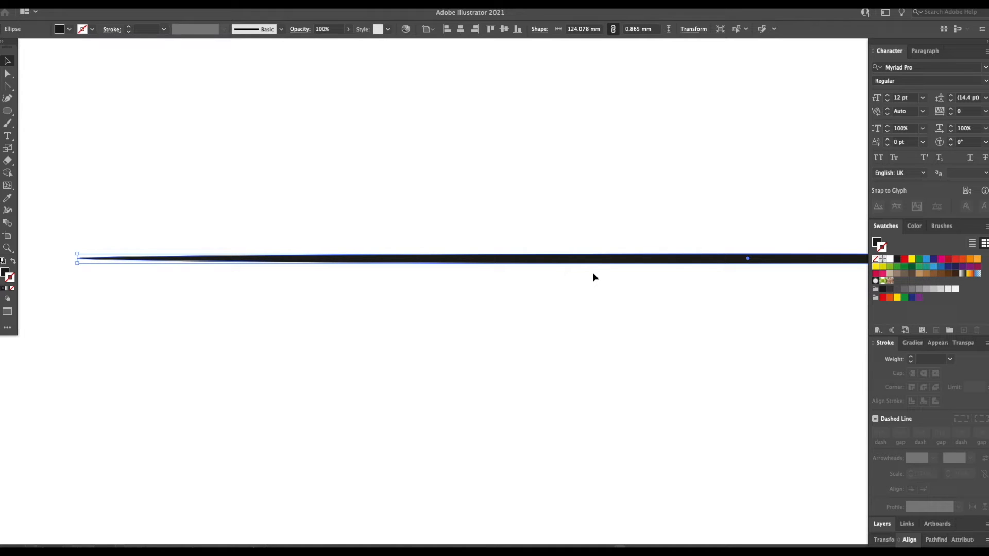
{"action": "key", "text": "p"}
{"action": "left_click", "coordinate": [479, 258]}
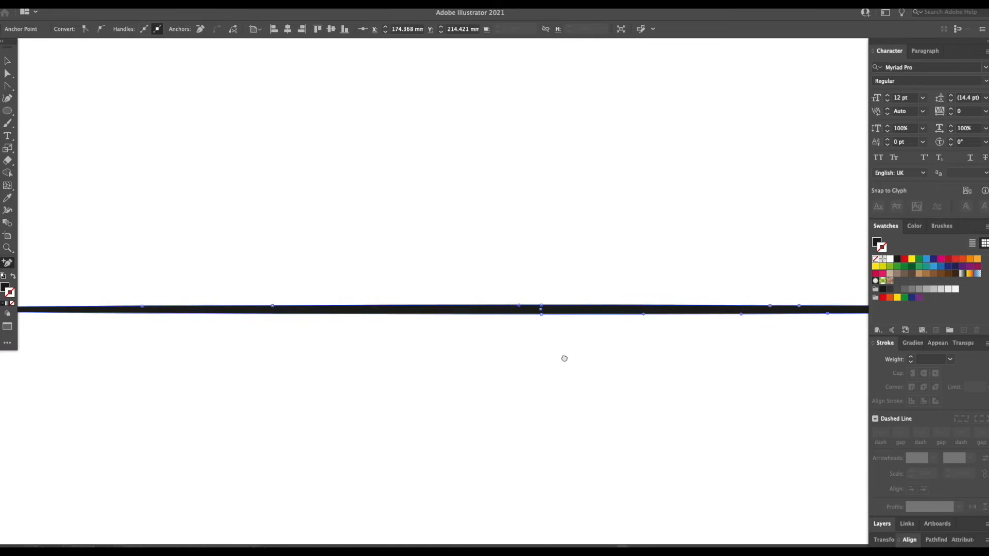
{"action": "left_click", "coordinate": [534, 315]}
{"action": "left_click_drag", "start_coordinate": [366, 359], "coordinate": [455, 363]}
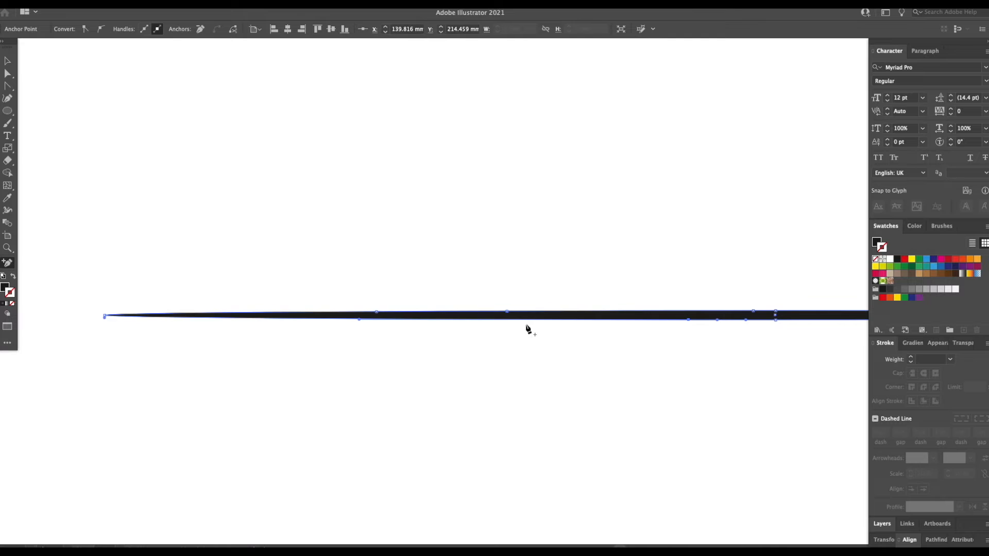
{"action": "left_click", "coordinate": [515, 319]}
{"action": "left_click", "coordinate": [219, 318]}
{"action": "left_click_drag", "start_coordinate": [218, 344], "coordinate": [434, 363]}
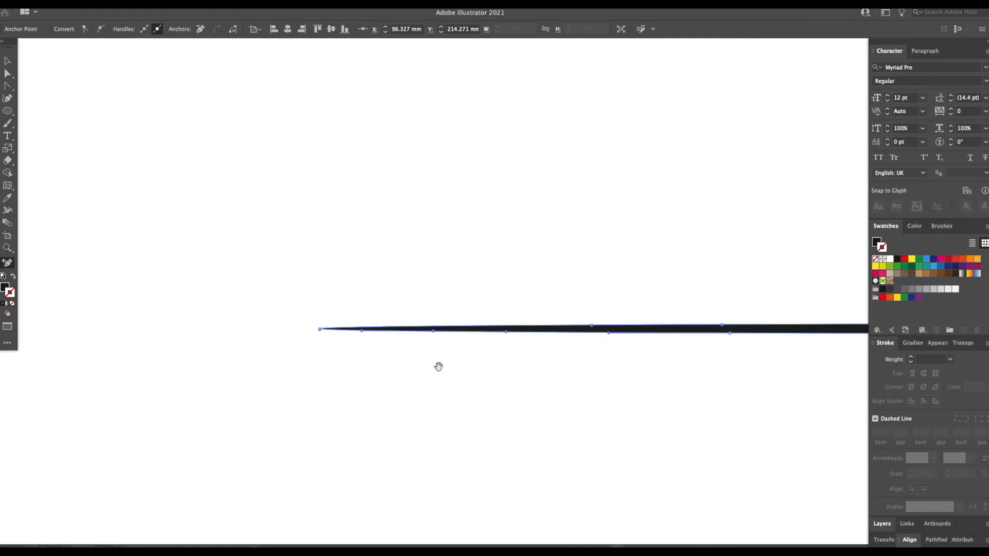
{"action": "left_click", "coordinate": [395, 327]}
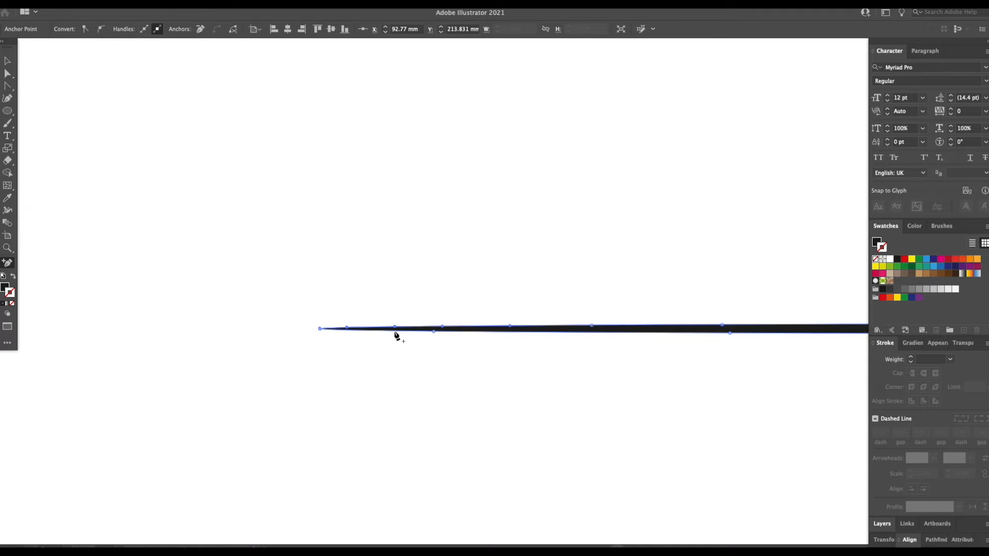
Convert the ellipse's left tip with the Anchor Point tool and pull nearby anchors into slight, uneven waves
{"action": "left_click", "coordinate": [9, 87]}
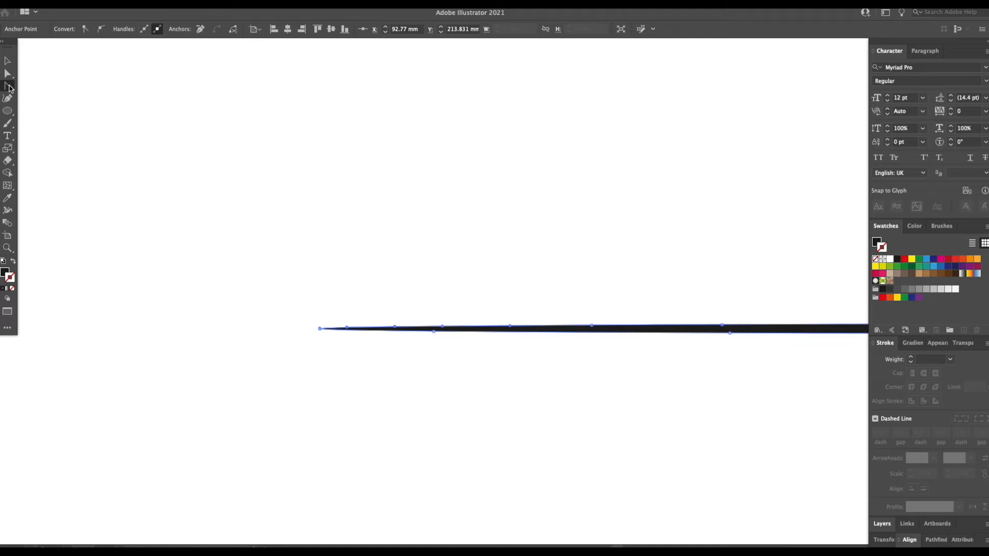
{"action": "left_click", "coordinate": [319, 329]}
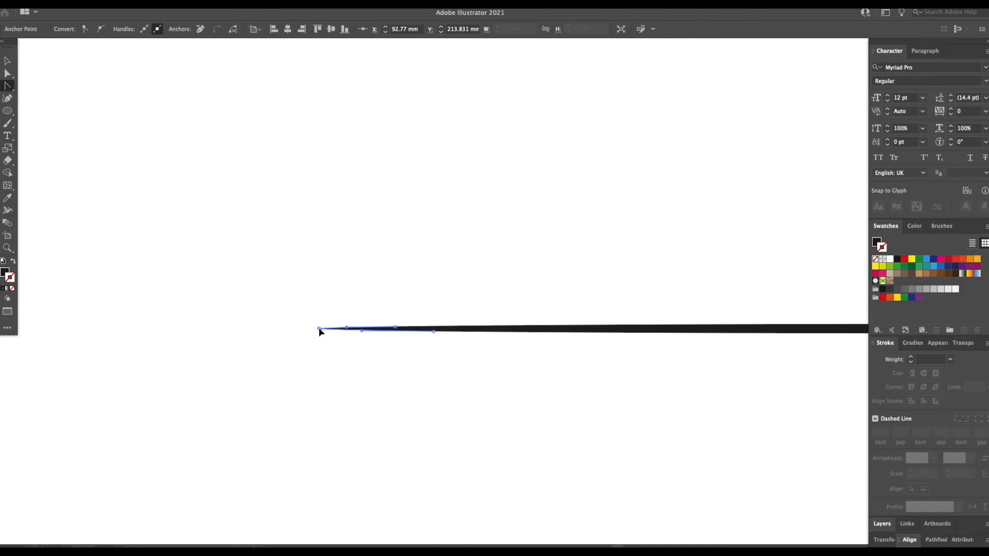
{"action": "left_click_drag", "start_coordinate": [434, 332], "coordinate": [413, 332]}
{"action": "left_click_drag", "start_coordinate": [592, 326], "coordinate": [616, 327]}
{"action": "left_click_drag", "start_coordinate": [768, 346], "coordinate": [426, 339]}
{"action": "left_click_drag", "start_coordinate": [612, 336], "coordinate": [591, 336]}
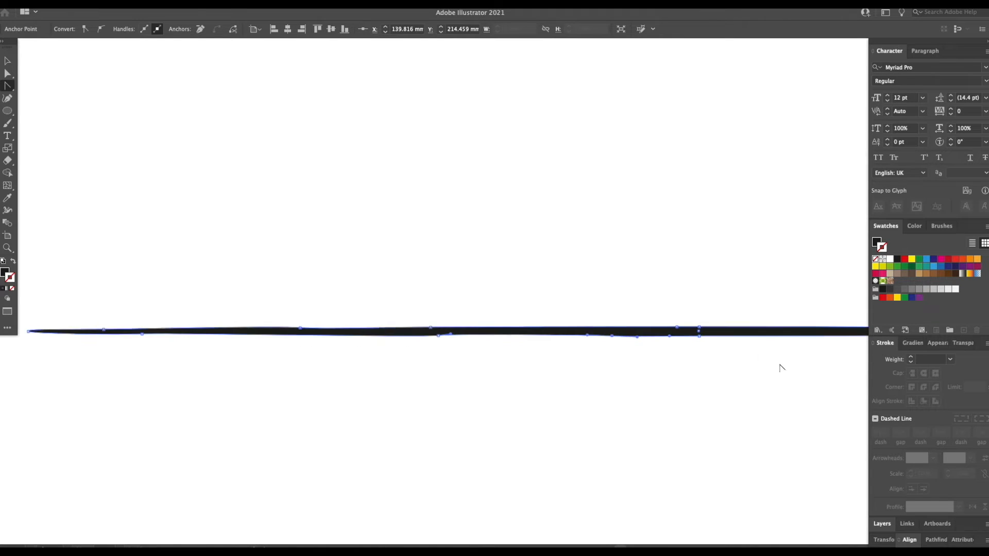
Reshape the anchors along the middle and right half of the ellipse so its thickness varies irregularly
{"action": "left_click_drag", "start_coordinate": [757, 369], "coordinate": [488, 357]}
{"action": "left_click_drag", "start_coordinate": [430, 324], "coordinate": [452, 324]}
{"action": "left_click_drag", "start_coordinate": [717, 324], "coordinate": [394, 327]}
{"action": "left_click_drag", "start_coordinate": [658, 318], "coordinate": [725, 320]}
{"action": "left_click_drag", "start_coordinate": [600, 313], "coordinate": [580, 316]}
{"action": "left_click_drag", "start_coordinate": [285, 316], "coordinate": [614, 331]}
{"action": "left_click_drag", "start_coordinate": [442, 359], "coordinate": [716, 363]}
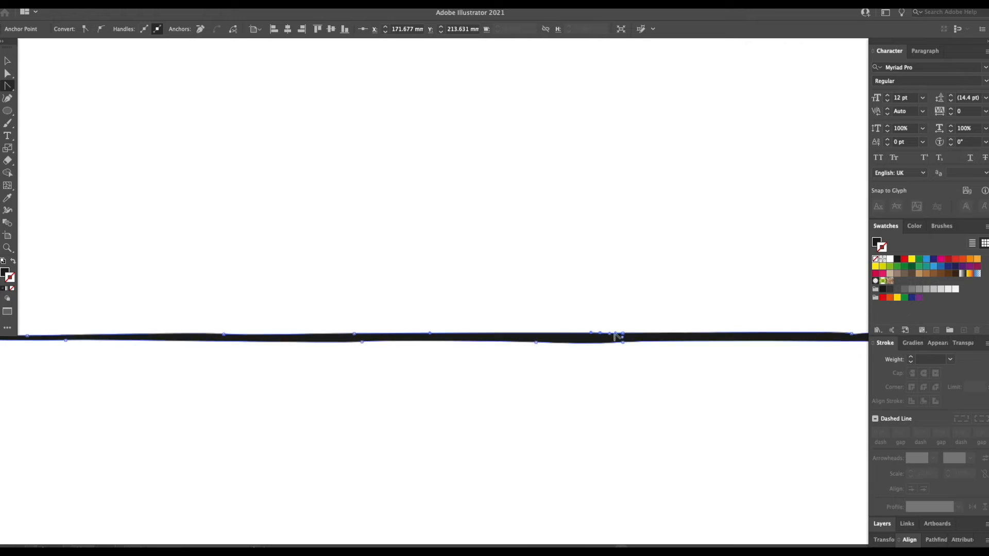
{"action": "left_click_drag", "start_coordinate": [612, 333], "coordinate": [622, 334]}
{"action": "left_click_drag", "start_coordinate": [379, 340], "coordinate": [594, 349]}
Deselect the reshaped ellipse and examine its uneven outline along the whole length
{"action": "key", "text": "v"}
{"action": "left_click", "coordinate": [630, 431]}
{"action": "key", "text": "super+minus"}
{"action": "key", "text": "super+minus"}
{"action": "key", "text": "super+minus"}
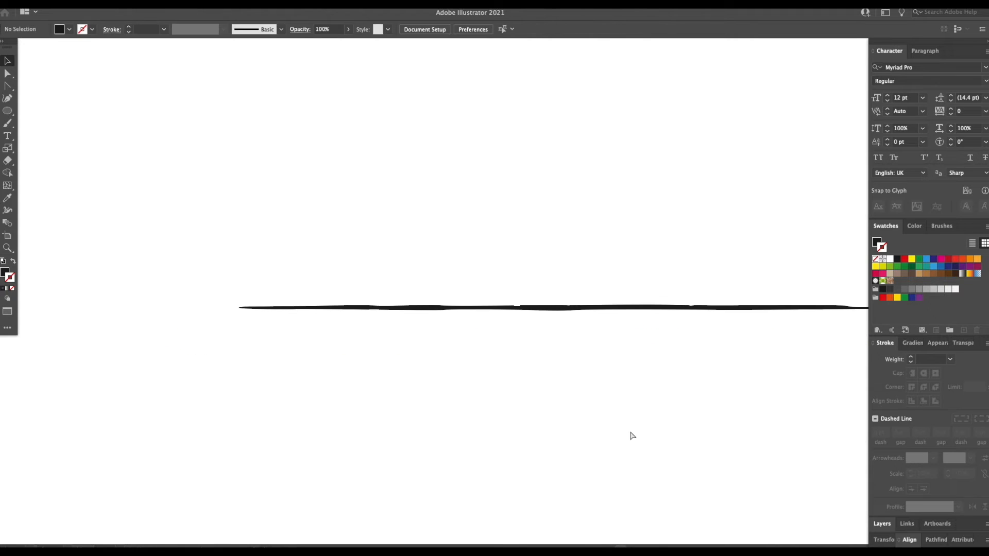
{"action": "key", "text": "space"}
{"action": "left_click_drag", "start_coordinate": [670, 369], "coordinate": [622, 378]}
{"action": "key", "text": "super+space"}
{"action": "left_click_drag", "start_coordinate": [225, 279], "coordinate": [773, 348]}
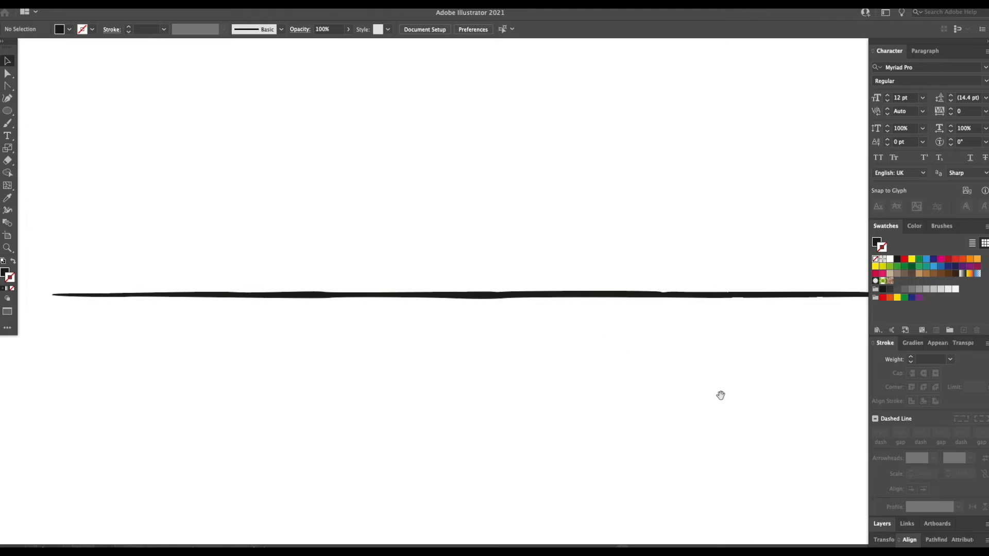
{"action": "left_click_drag", "start_coordinate": [721, 395], "coordinate": [636, 398]}
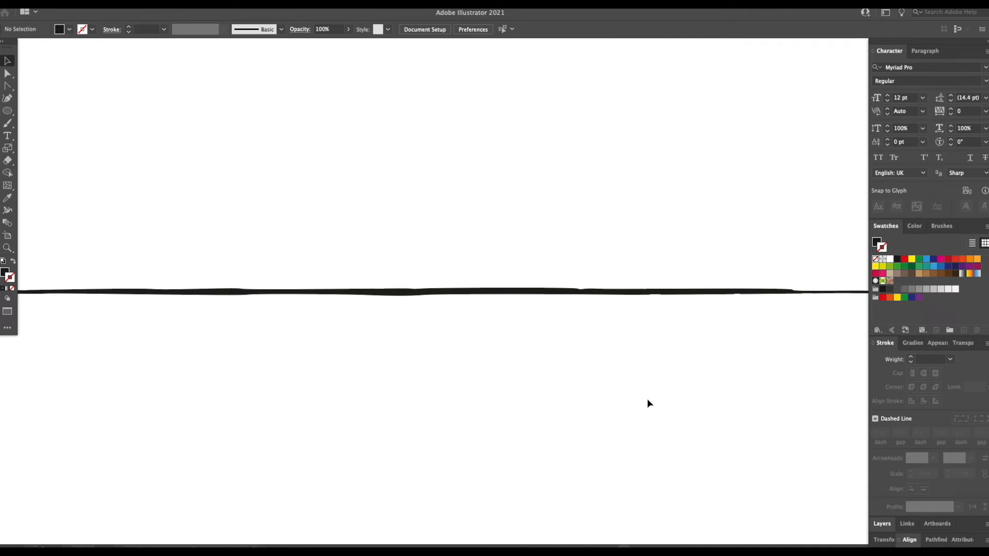
Create an art brush from the reshaped ellipse with the Tints colorization method
{"action": "left_click", "coordinate": [759, 292]}
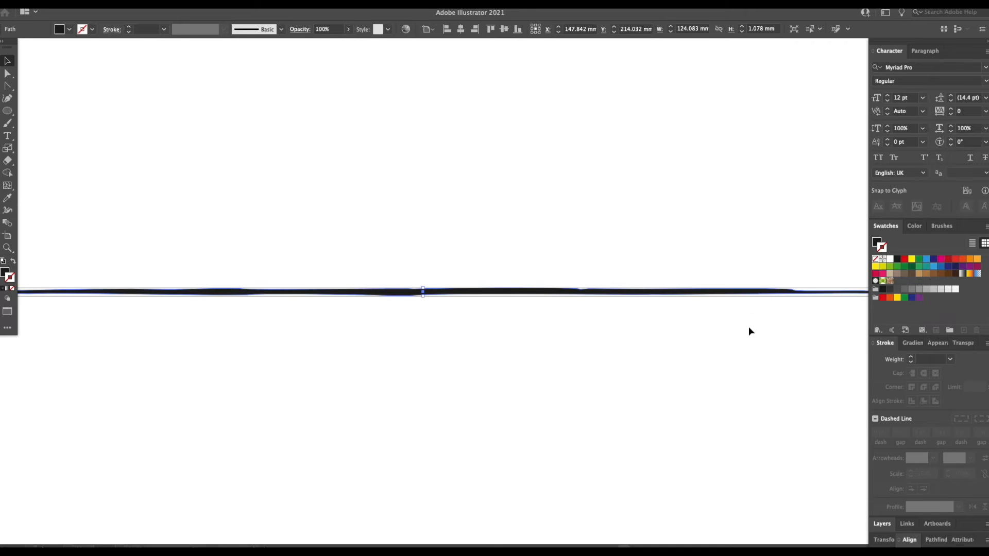
{"action": "left_click", "coordinate": [943, 227]}
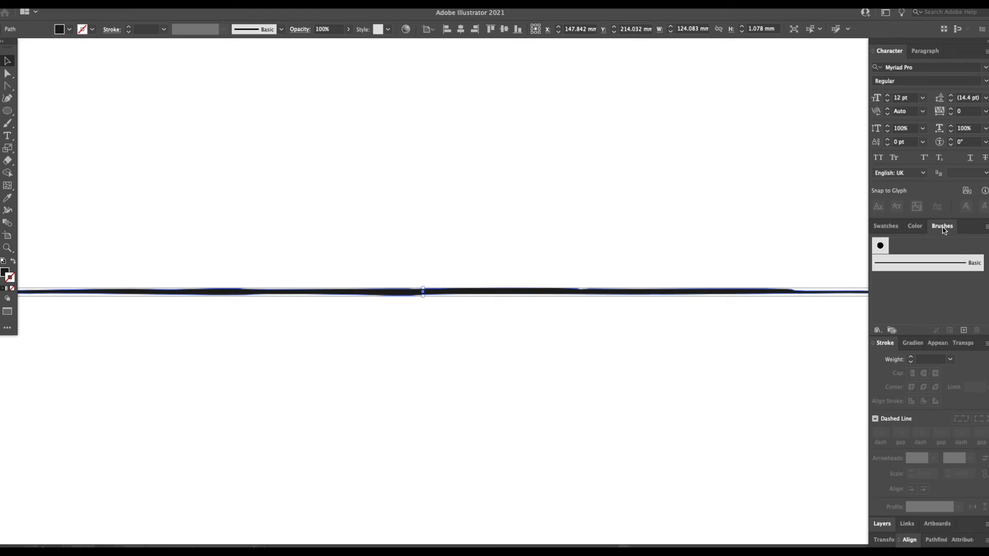
{"action": "left_click", "coordinate": [964, 330]}
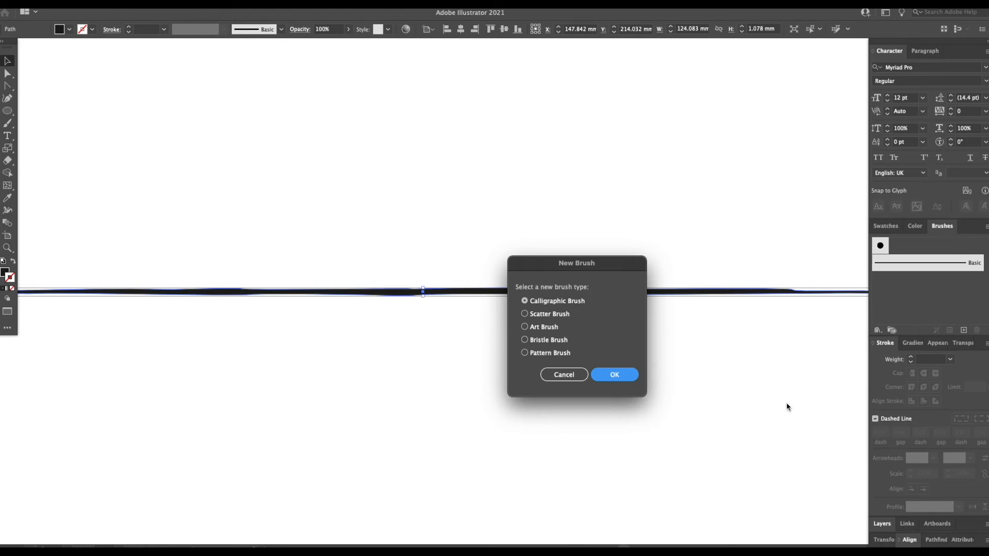
{"action": "left_click", "coordinate": [525, 327]}
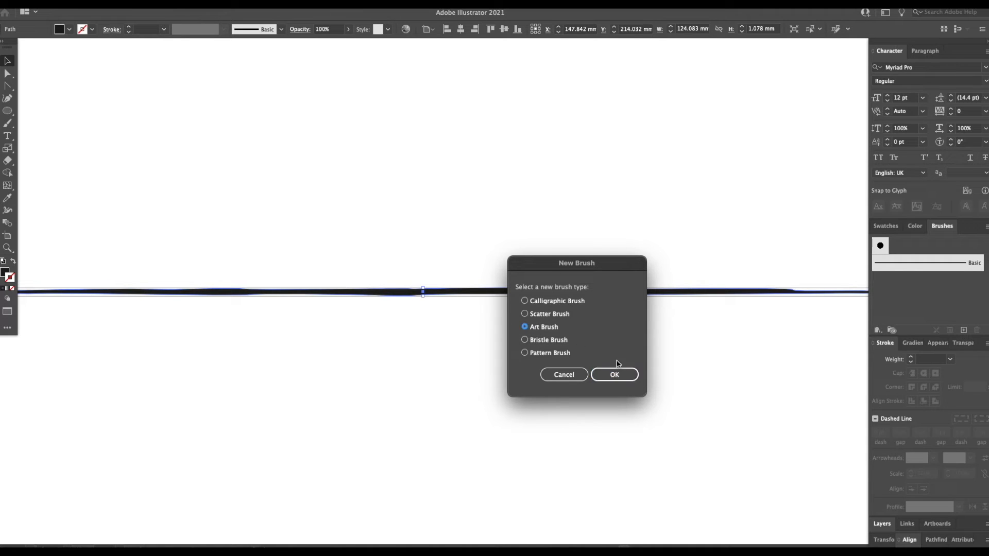
{"action": "left_click", "coordinate": [623, 375]}
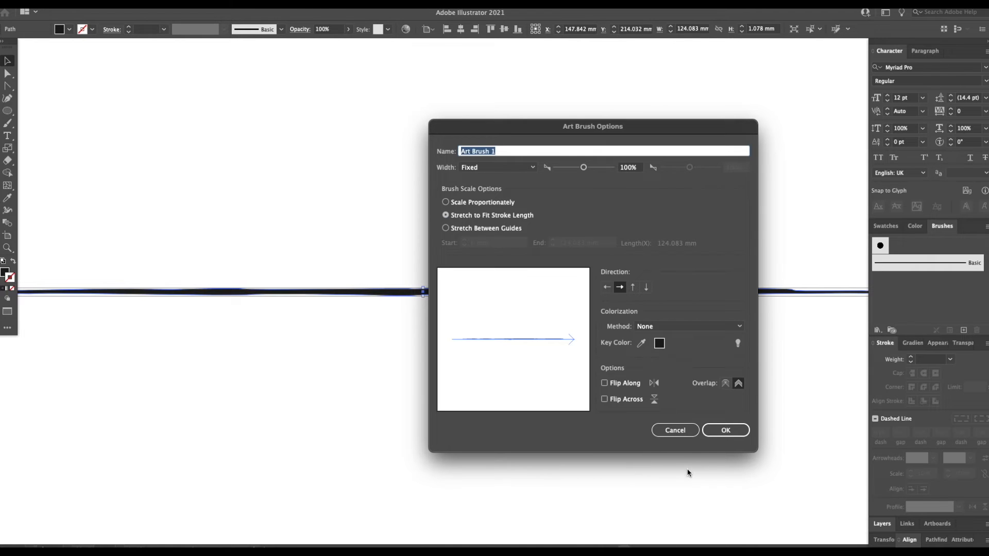
{"action": "left_click", "coordinate": [740, 327]}
{"action": "left_click", "coordinate": [670, 352]}
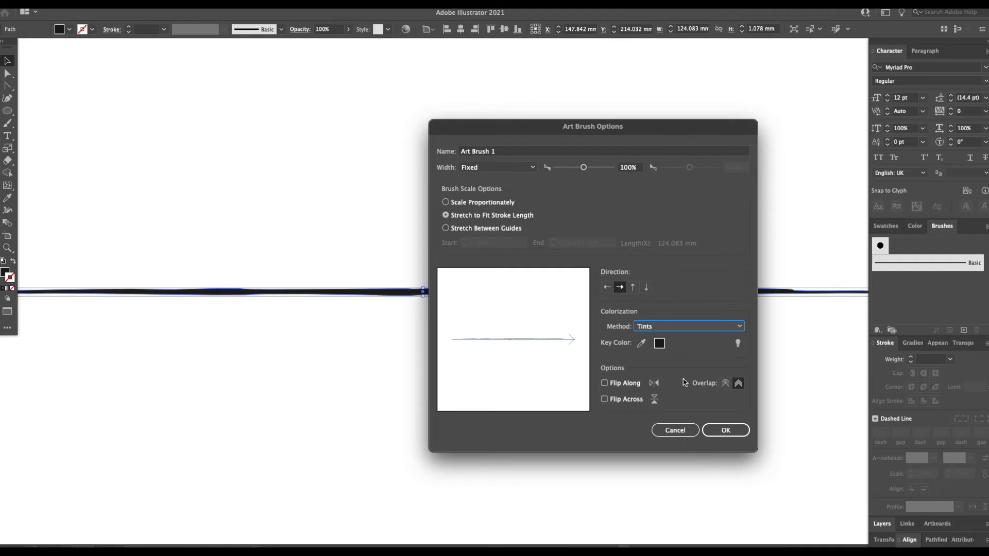
{"action": "left_click", "coordinate": [731, 432]}
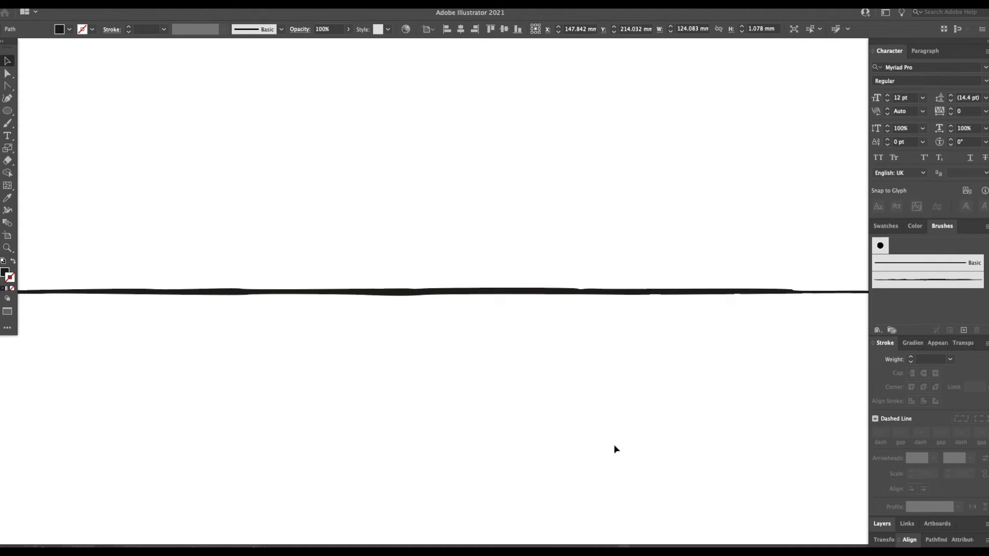
Replace the source shape with a straight horizontal Pen line and apply the new art brush to it
{"action": "key", "text": "Delete"}
{"action": "key", "text": "p"}
{"action": "left_click", "coordinate": [63, 291]}
{"action": "left_click", "coordinate": [531, 291]}
{"action": "left_click", "coordinate": [896, 284]}
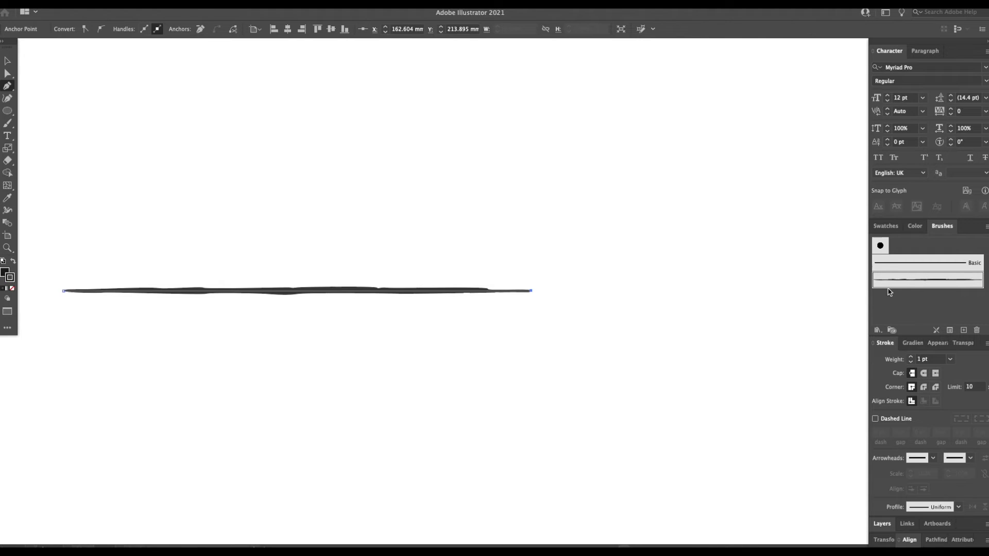
{"action": "key", "text": "v"}
{"action": "left_click", "coordinate": [490, 370]}
{"action": "scroll", "coordinate": [554, 360], "scroll_direction": "left", "scroll_amount": 3}
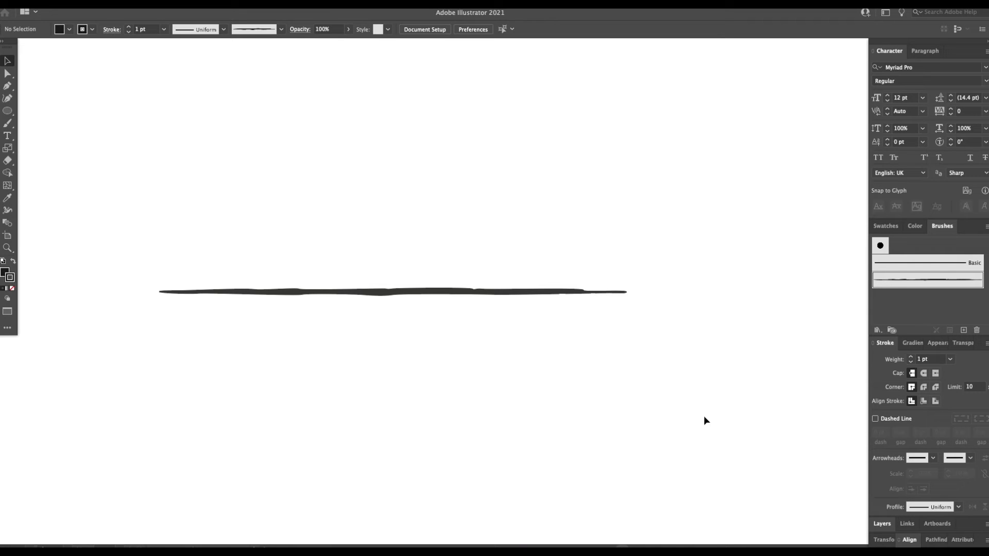
{"action": "key", "text": "super+minus"}
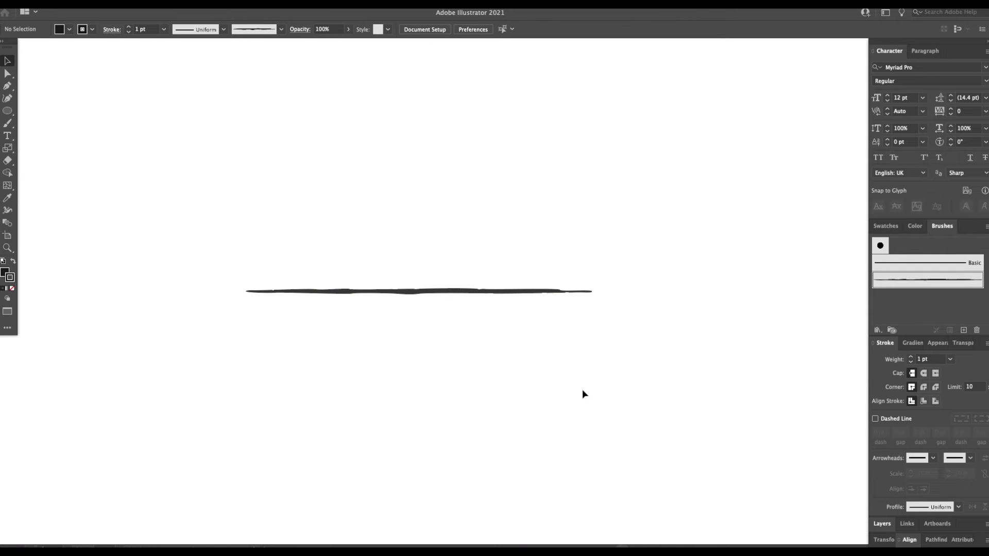
Draw a test circle about 47 mm across with the same brush and no fill, and rotate it slightly
{"action": "key", "text": "l"}
{"action": "left_click_drag", "start_coordinate": [438, 116], "coordinate": [683, 365]}
{"action": "key", "text": "slash"}
{"action": "key", "text": "v"}
{"action": "left_click", "coordinate": [704, 274]}
{"action": "mouse_move", "coordinate": [677, 282]}
{"action": "left_mouse_down"}
{"action": "mouse_move", "coordinate": [608, 387]}
{"action": "mouse_move", "coordinate": [520, 252]}
{"action": "left_mouse_up"}
{"action": "left_click", "coordinate": [598, 280]}
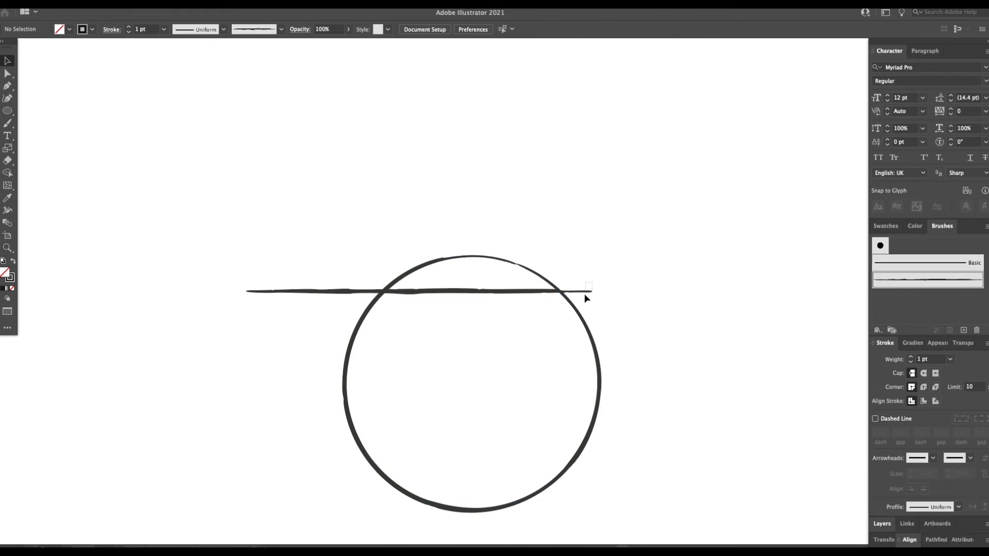
Delete the straight test line and inspect where the brush ends meet on the circle
{"action": "left_click", "coordinate": [588, 293]}
{"action": "key", "text": "Delete"}
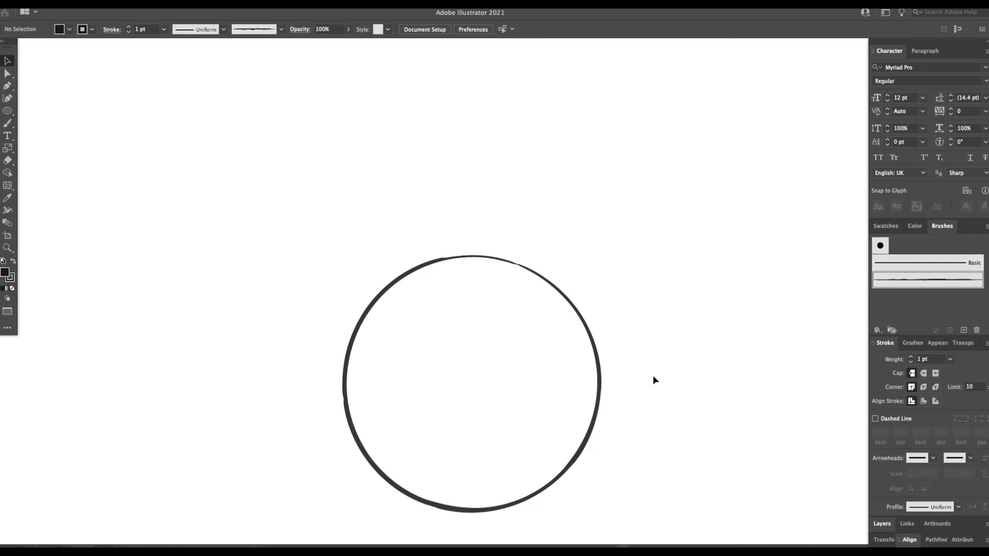
{"action": "scroll", "coordinate": [653, 380], "scroll_direction": "up", "scroll_amount": 5}
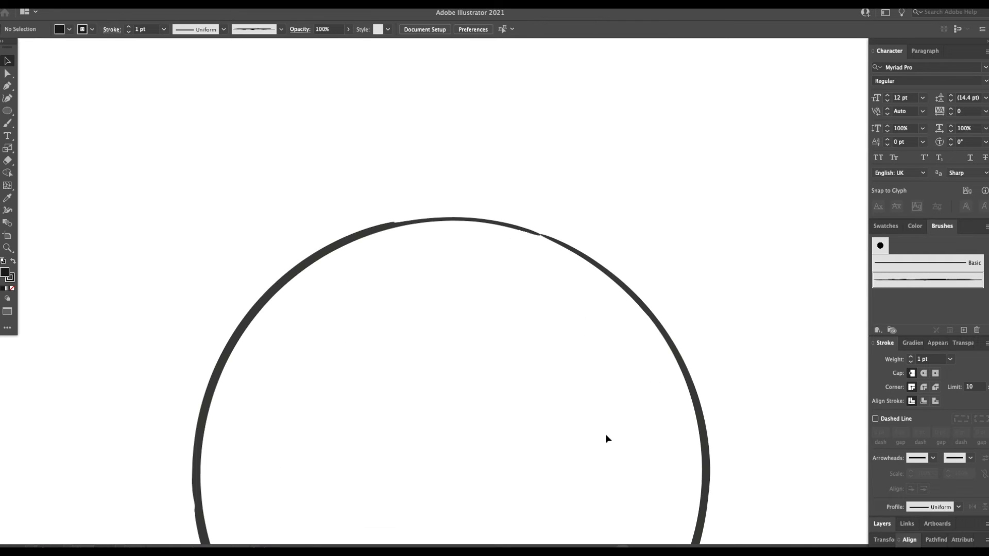
{"action": "scroll", "coordinate": [622, 442], "scroll_direction": "down", "scroll_amount": 4}
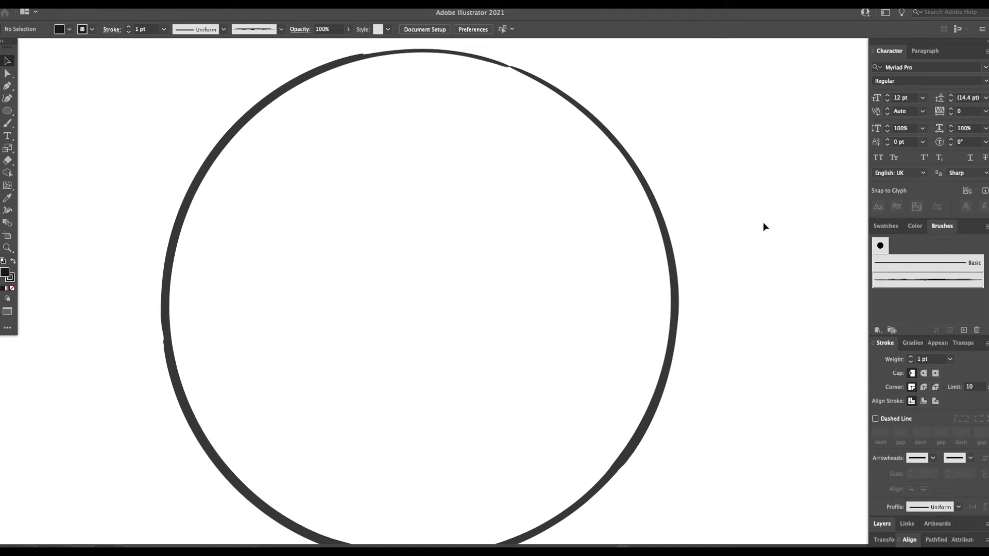
Try lower and higher stroke weights on the brushed circle
{"action": "left_click_drag", "start_coordinate": [768, 302], "coordinate": [527, 407]}
{"action": "left_click", "coordinate": [911, 362]}
{"action": "left_click", "coordinate": [911, 361]}
{"action": "left_click", "coordinate": [911, 357]}
{"action": "left_click", "coordinate": [911, 357]}
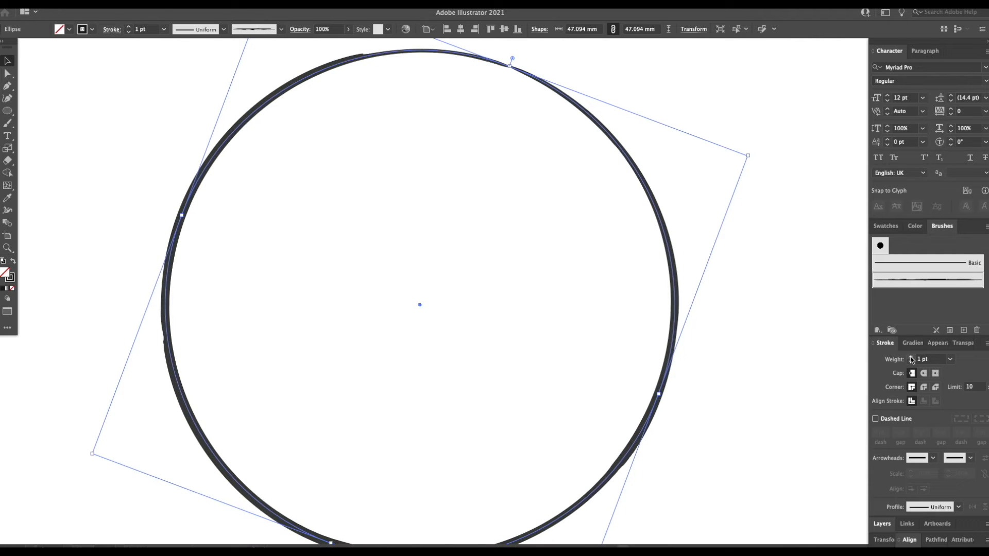
{"action": "left_click", "coordinate": [911, 357]}
{"action": "left_click", "coordinate": [911, 357]}
{"action": "left_click", "coordinate": [912, 363]}
{"action": "left_click", "coordinate": [911, 363]}
Recolour the circle's brush stroke with several different swatches
{"action": "left_click", "coordinate": [886, 225]}
{"action": "left_click", "coordinate": [933, 260]}
{"action": "left_click", "coordinate": [933, 273]}
{"action": "left_click", "coordinate": [912, 267]}
{"action": "left_click", "coordinate": [911, 273]}
{"action": "left_click", "coordinate": [904, 266]}
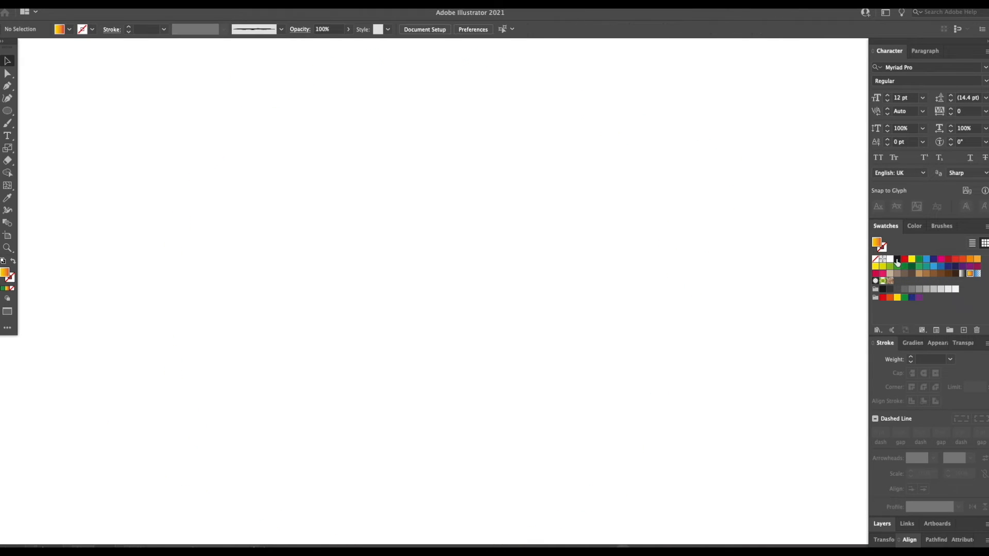
Set a black fill without stroke and draw a very thin horizontal ellipse about 84 mm long
{"action": "left_click", "coordinate": [897, 260]}
{"action": "left_click", "coordinate": [941, 226]}
{"action": "key", "text": "l"}
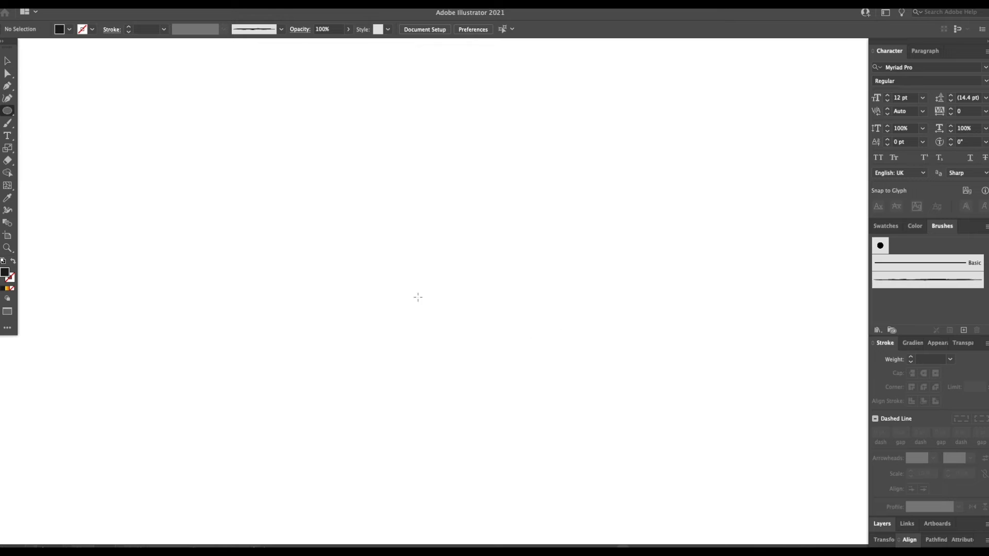
{"action": "left_click_drag", "start_coordinate": [99, 217], "coordinate": [770, 216]}
{"action": "key", "text": "v"}
Duplicate the ellipse into shorter, overlapping copies offset above and below it, and enlarge the upper copy to about 67.8 mm by 0.8 mm
{"action": "left_click_drag", "start_coordinate": [578, 215], "coordinate": [578, 222]}
{"action": "left_click_drag", "start_coordinate": [89, 223], "coordinate": [267, 221]}
{"action": "left_click_drag", "start_coordinate": [602, 222], "coordinate": [479, 212]}
{"action": "left_click", "coordinate": [596, 227]}
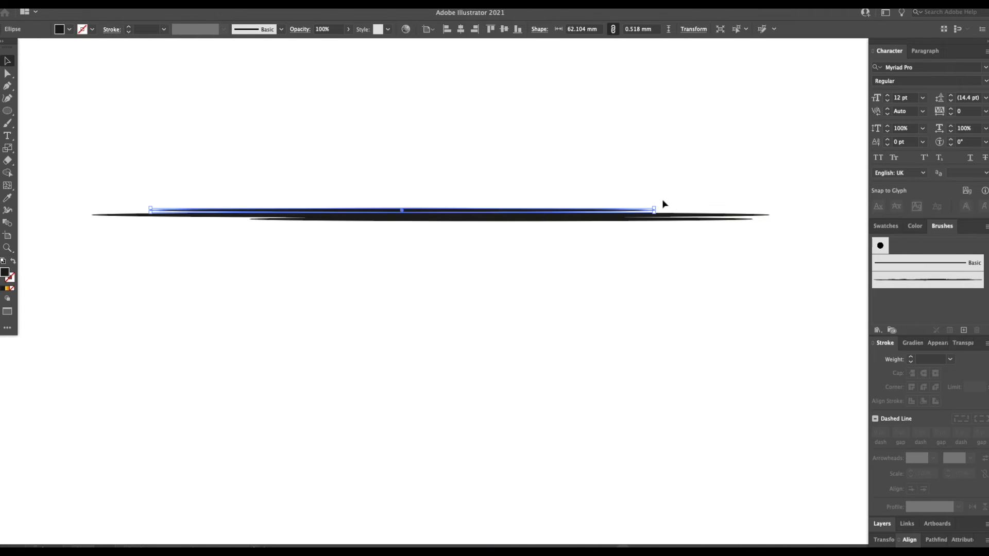
{"action": "left_click_drag", "start_coordinate": [656, 206], "coordinate": [703, 205]}
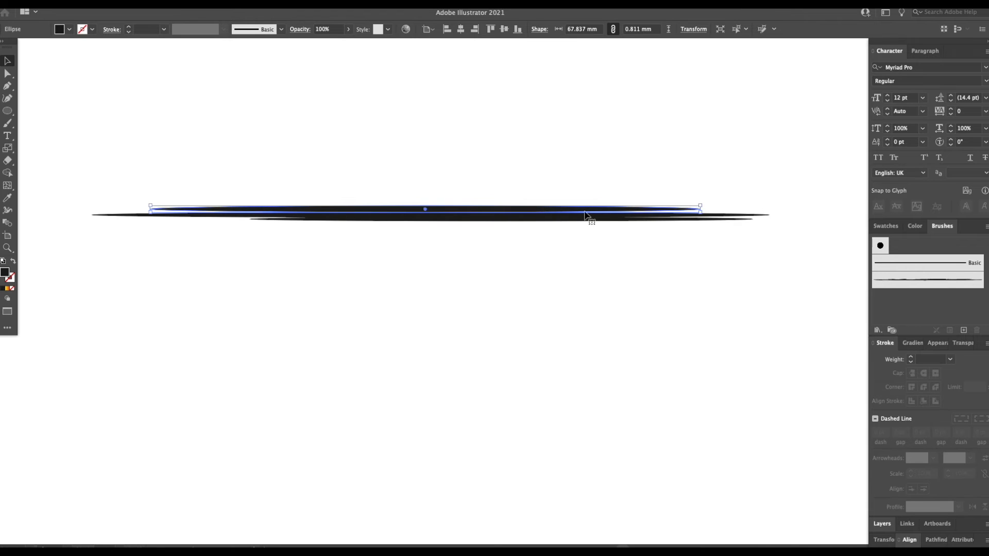
{"action": "left_click", "coordinate": [611, 174]}
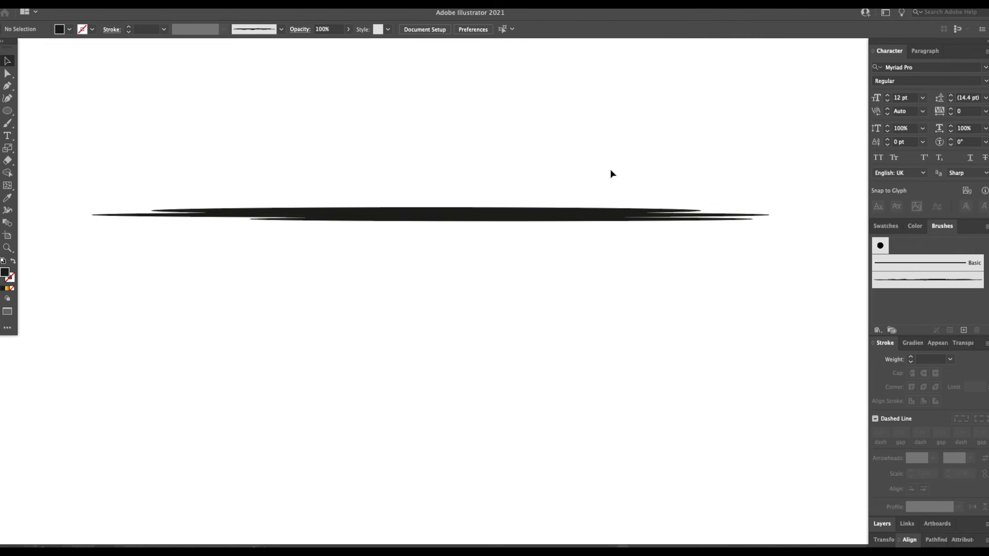
Unite the three overlapping ellipses into one shape and create an art brush from it with Tints colorization
{"action": "mouse_move", "coordinate": [555, 155]}
{"action": "left_mouse_down"}
{"action": "mouse_move", "coordinate": [434, 247]}
{"action": "mouse_move", "coordinate": [393, 323]}
{"action": "left_mouse_up"}
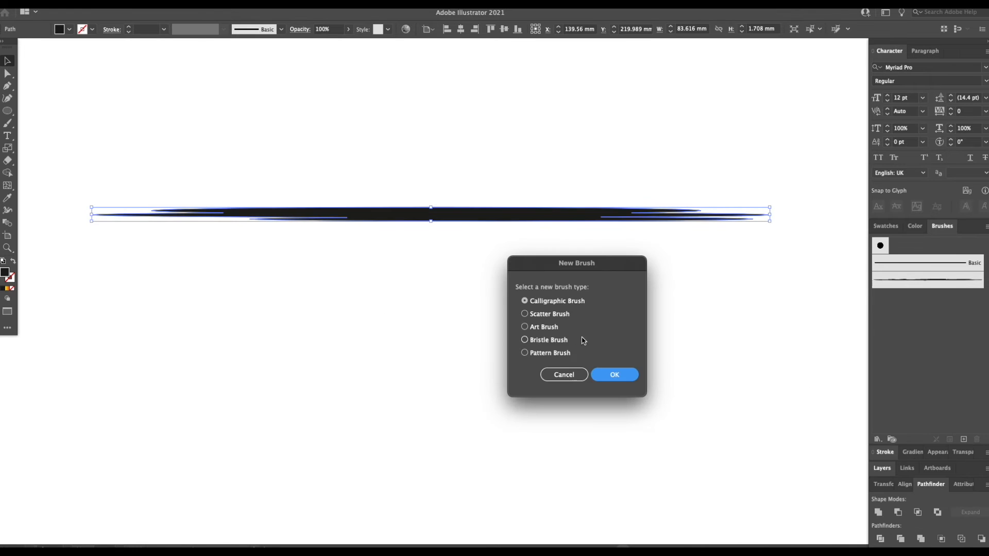
{"action": "left_click", "coordinate": [544, 327]}
{"action": "left_click", "coordinate": [614, 374]}
{"action": "left_click", "coordinate": [679, 327]}
{"action": "left_click", "coordinate": [678, 350]}
{"action": "left_click", "coordinate": [723, 430]}
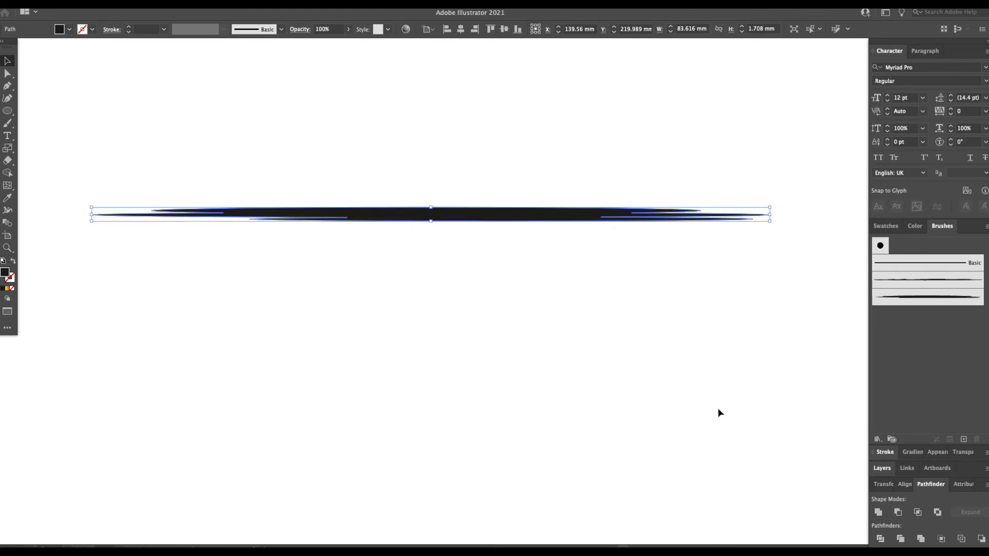
Draw a straight horizontal line below the merged ellipse shape with the Pen tool
{"action": "key", "text": "l"}
{"action": "key", "text": "p"}
{"action": "left_click", "coordinate": [181, 355]}
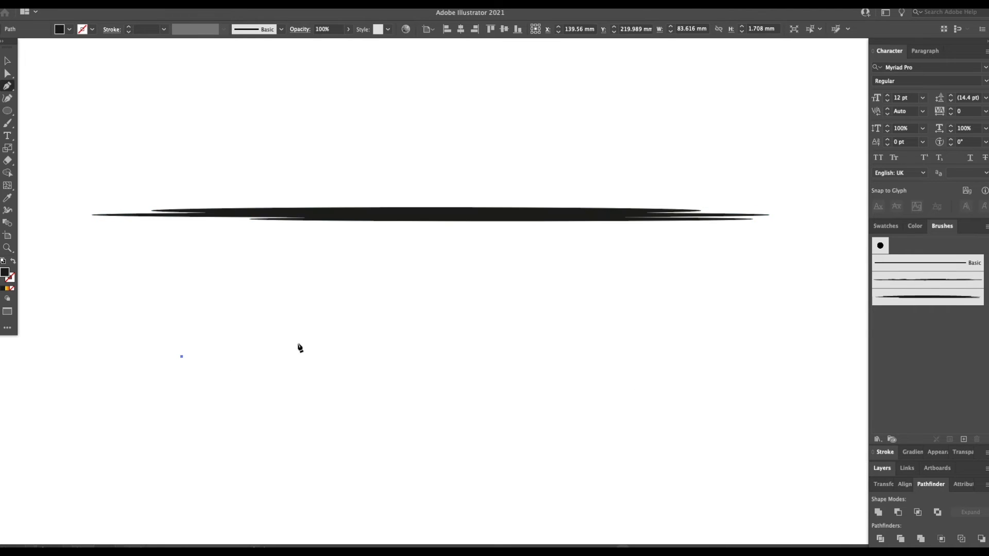
{"action": "left_click", "coordinate": [635, 356]}
Delete the original merged shape and apply the new art brush made from it to the horizontal line
{"action": "key", "text": "v"}
{"action": "left_click", "coordinate": [536, 219]}
{"action": "key", "text": "Delete"}
{"action": "left_click_drag", "start_coordinate": [587, 316], "coordinate": [495, 412]}
{"action": "left_click", "coordinate": [927, 297]}
{"action": "left_click", "coordinate": [679, 395]}
Replace the test line with a circle about 27.4 mm in diameter that uses the merged-ellipse art brush
{"action": "key", "text": "l"}
{"action": "mouse_move", "coordinate": [310, 112]}
{"action": "left_mouse_down"}
{"action": "mouse_move", "coordinate": [538, 335]}
{"action": "mouse_move", "coordinate": [519, 409]}
{"action": "left_mouse_up"}
{"action": "left_click", "coordinate": [917, 297]}
{"action": "key", "text": "v"}
{"action": "key", "text": "Delete"}
Rotate the brushed circle counter-clockwise so the tapered brush ends meet at its upper right, and deselect it
{"action": "left_click", "coordinate": [540, 227]}
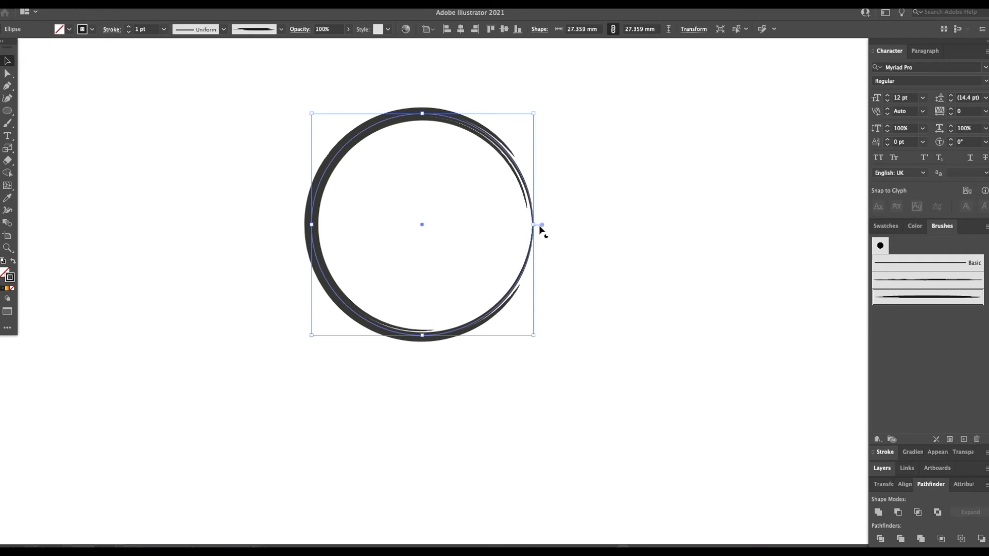
{"action": "left_click_drag", "start_coordinate": [538, 224], "coordinate": [495, 131]}
{"action": "left_click", "coordinate": [606, 154]}
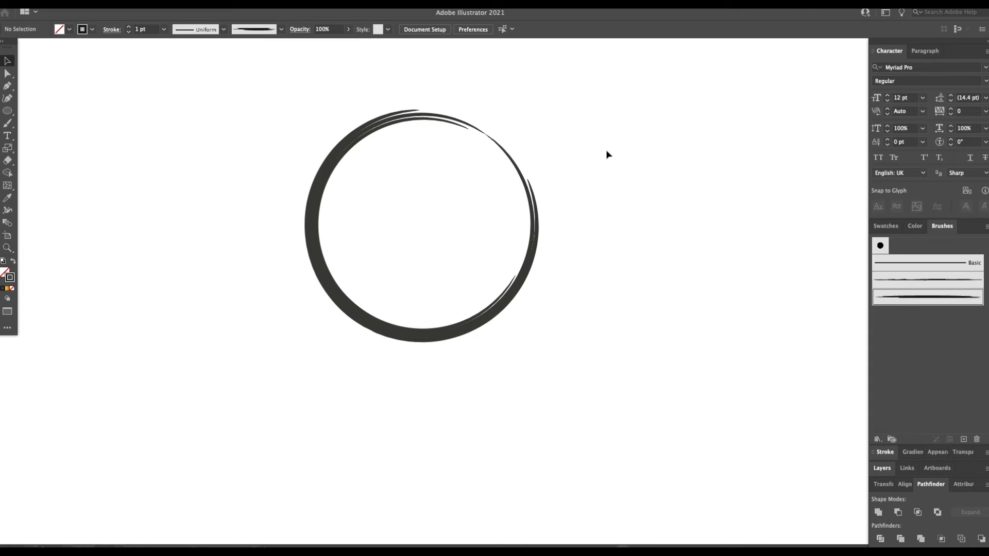
Recolour the circle's brush stroke with a yellow and a green swatch
{"action": "left_click_drag", "start_coordinate": [495, 248], "coordinate": [605, 311]}
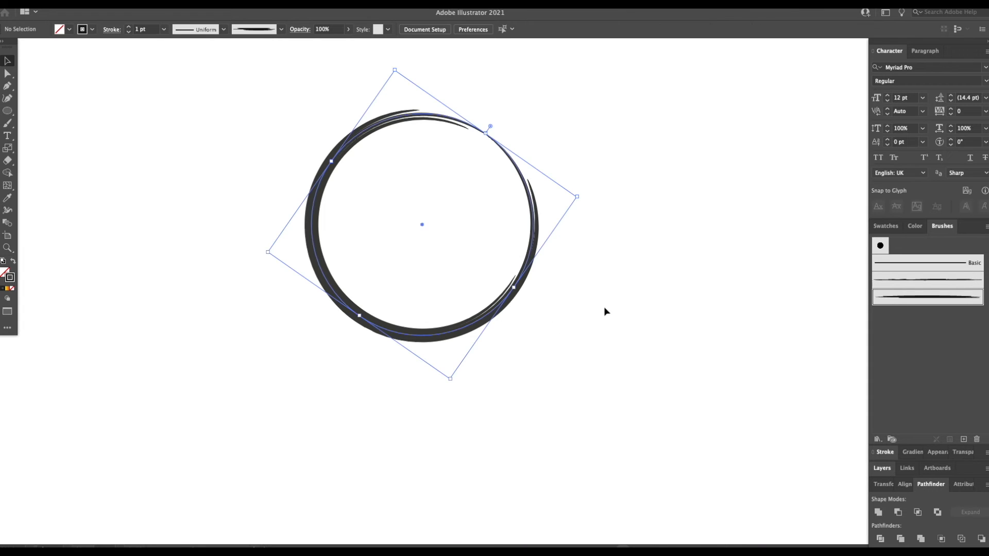
{"action": "left_click", "coordinate": [892, 227]}
{"action": "left_click", "coordinate": [912, 259]}
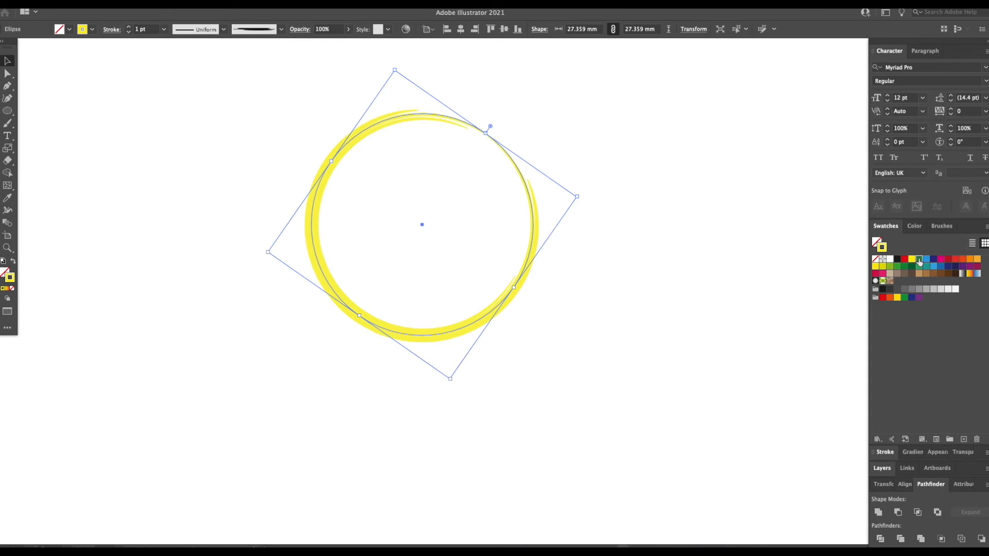
{"action": "left_click", "coordinate": [918, 259]}
{"action": "left_click", "coordinate": [657, 344]}
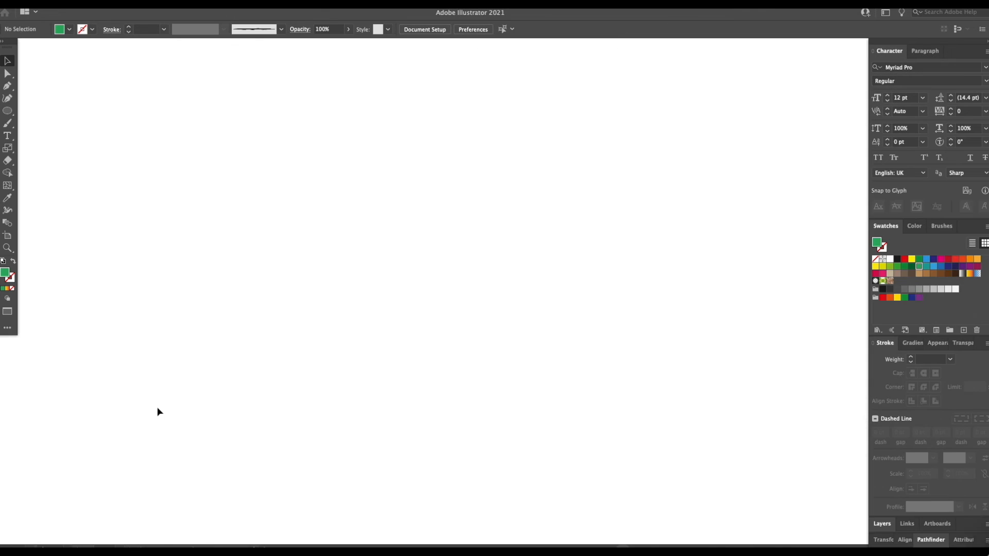
Draw a green filled circle without stroke, about 9 mm in diameter
{"action": "key", "text": "l"}
{"action": "key", "text": "l"}
{"action": "key", "text": "v"}
{"action": "key", "text": "l"}
{"action": "left_click_drag", "start_coordinate": [212, 201], "coordinate": [280, 275]}
Duplicate the green circle into a loose cluster of five and recolour the copies red, yellow, light blue and dark blue
{"action": "key", "text": "v"}
{"action": "left_click_drag", "start_coordinate": [257, 232], "coordinate": [421, 292]}
{"action": "left_click", "coordinate": [903, 259]}
{"action": "left_click", "coordinate": [911, 258]}
{"action": "left_click", "coordinate": [534, 283]}
{"action": "left_click", "coordinate": [933, 266]}
{"action": "left_click", "coordinate": [603, 303]}
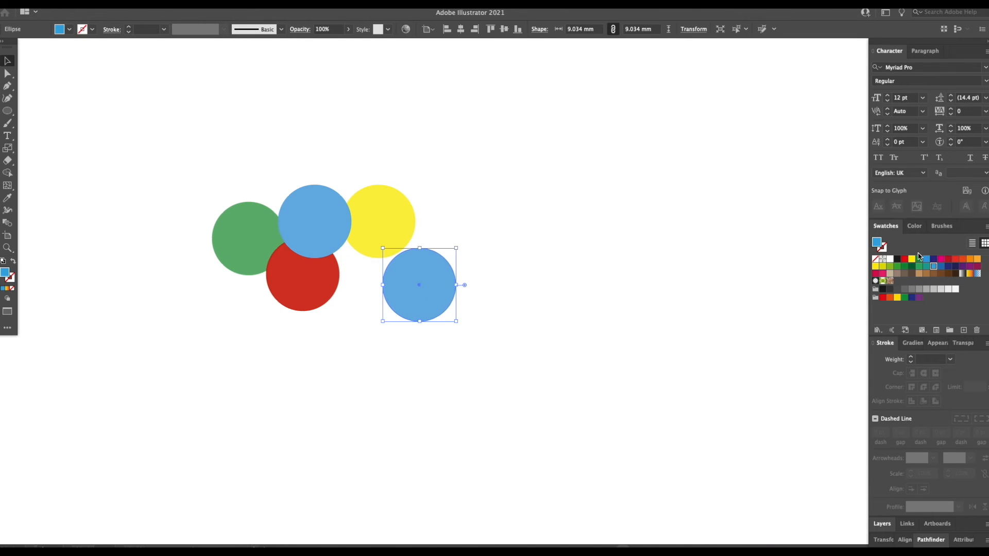
{"action": "left_click", "coordinate": [933, 259]}
{"action": "left_click", "coordinate": [517, 304]}
{"action": "left_click_drag", "start_coordinate": [430, 295], "coordinate": [425, 292]}
Set the opacity of all five coloured circles to 50%
{"action": "left_click_drag", "start_coordinate": [612, 152], "coordinate": [176, 348]}
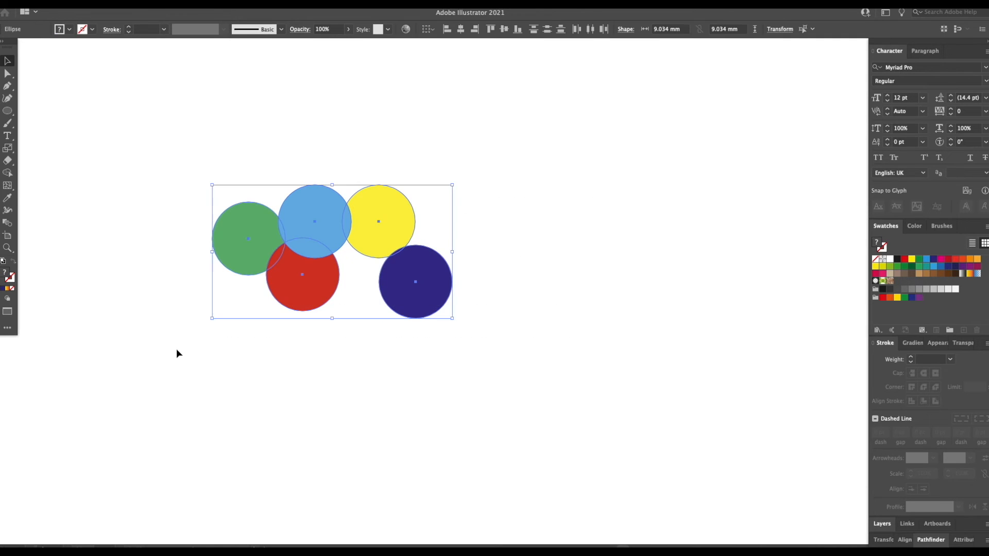
{"action": "left_click", "coordinate": [962, 342]}
{"action": "left_click", "coordinate": [961, 447]}
{"action": "type", "text": "5"}
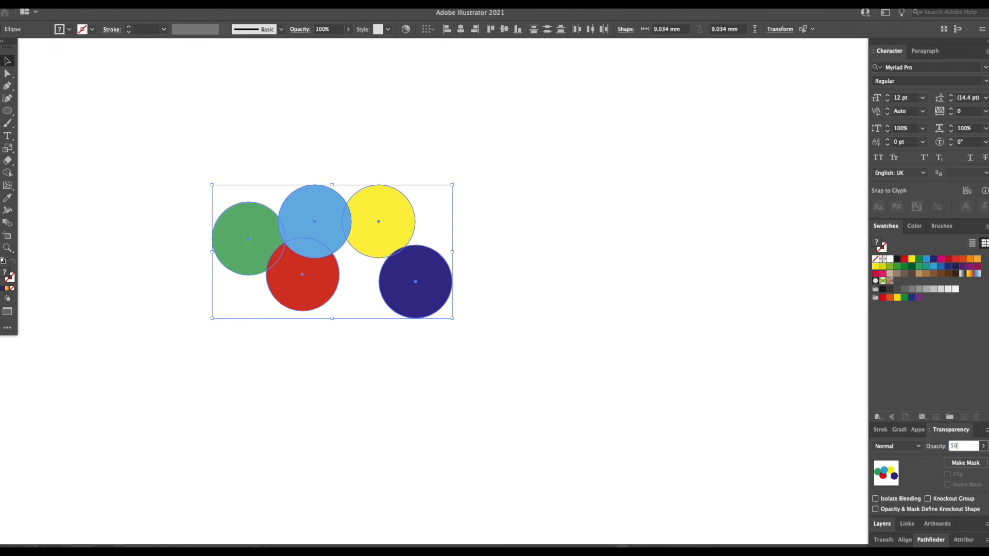
{"action": "type", "text": "0"}
{"action": "key", "text": "Return"}
{"action": "left_click", "coordinate": [599, 381]}
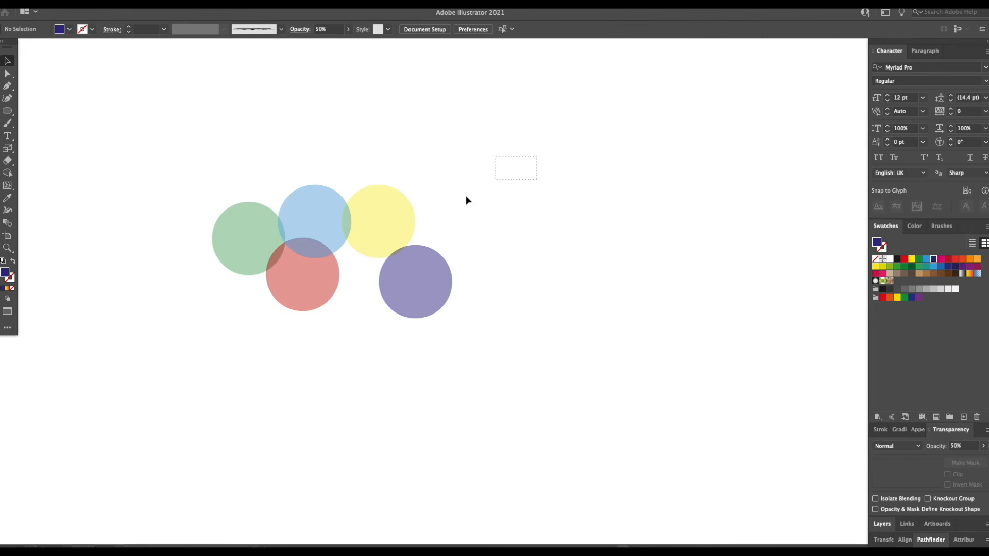
Start a new scatter brush from the five transparent circles
{"action": "left_click_drag", "start_coordinate": [465, 200], "coordinate": [182, 334]}
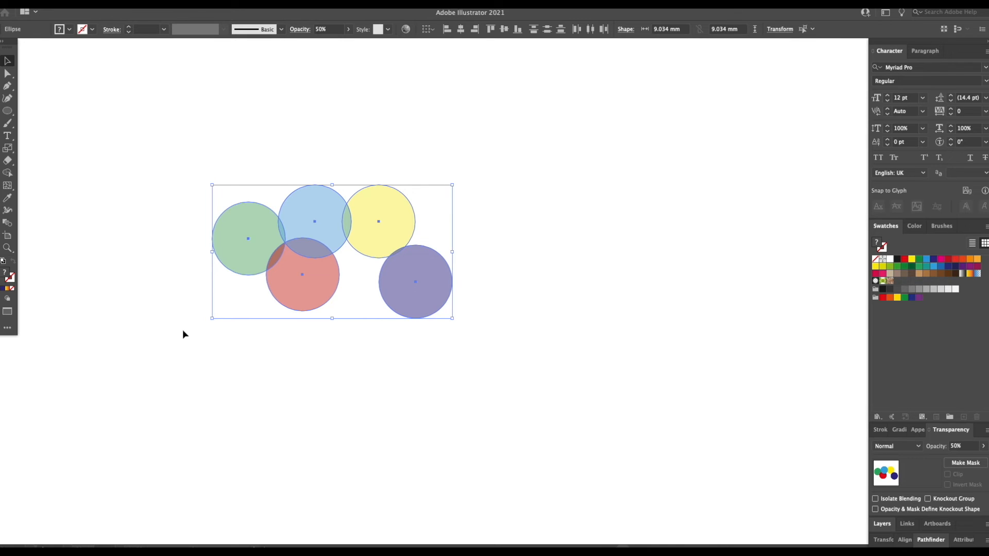
{"action": "left_click", "coordinate": [942, 225]}
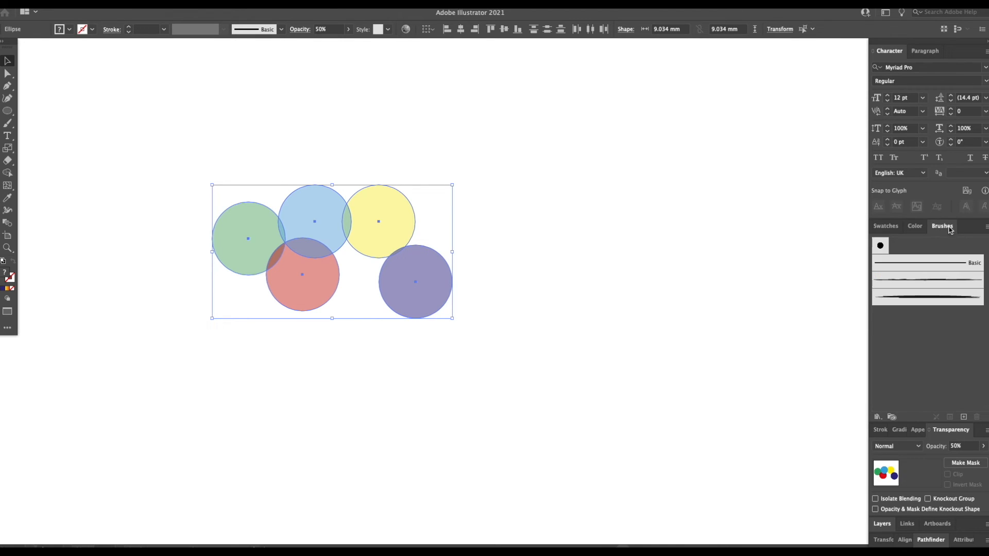
{"action": "left_click", "coordinate": [964, 417]}
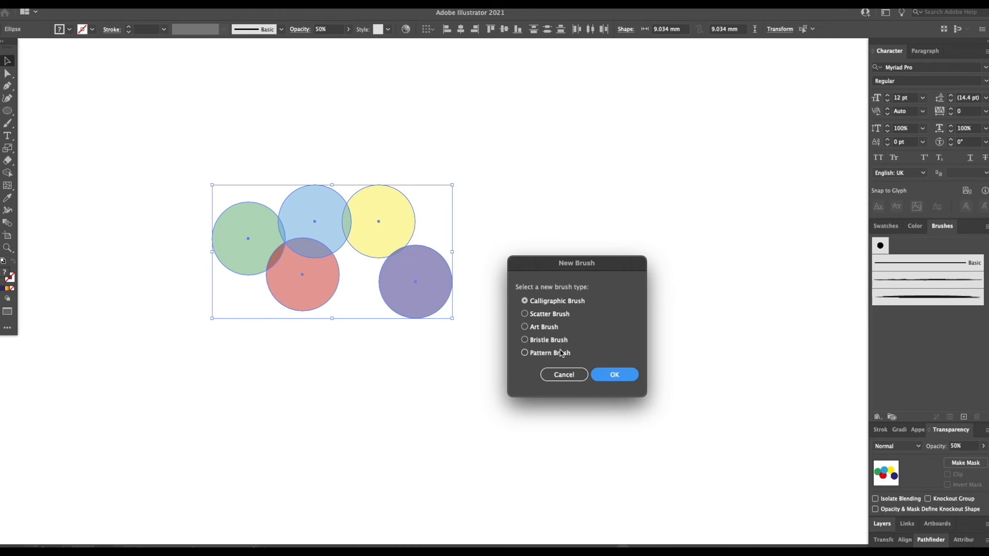
{"action": "left_click", "coordinate": [549, 313]}
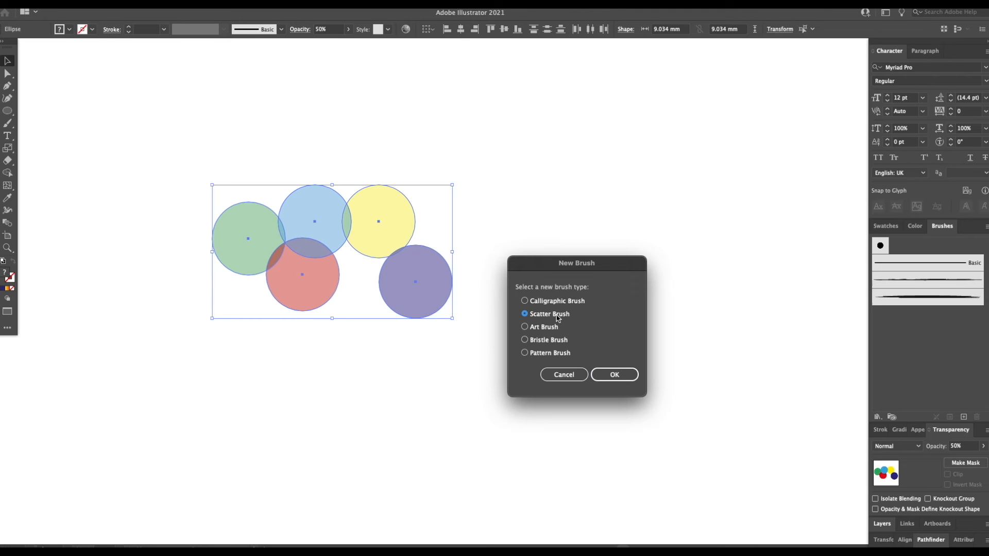
{"action": "left_click", "coordinate": [614, 375]}
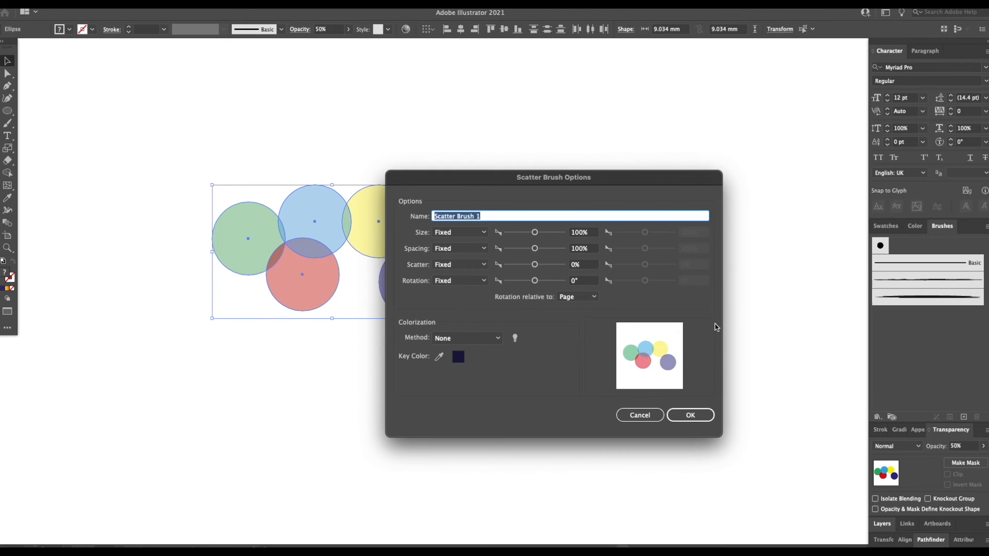
Set the scatter brush's size to Random, ranging from 90% to 238%, and create the brush
{"action": "left_click", "coordinate": [485, 234]}
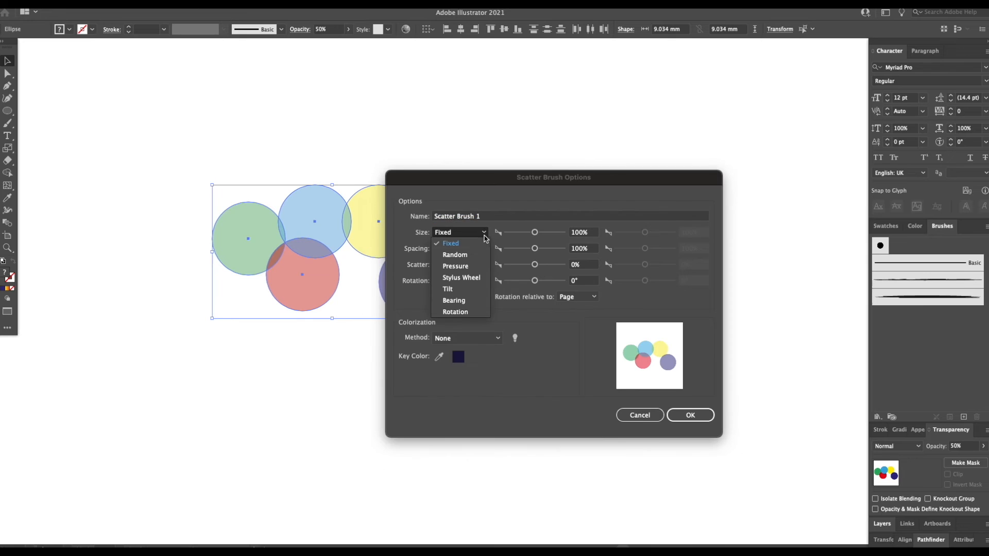
{"action": "left_click", "coordinate": [455, 255]}
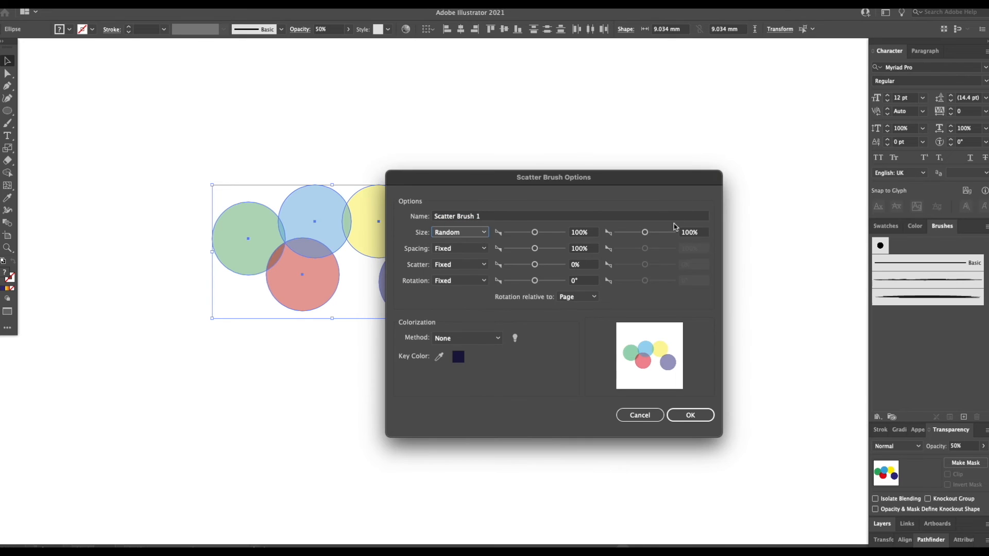
{"action": "left_click_drag", "start_coordinate": [645, 232], "coordinate": [652, 236]}
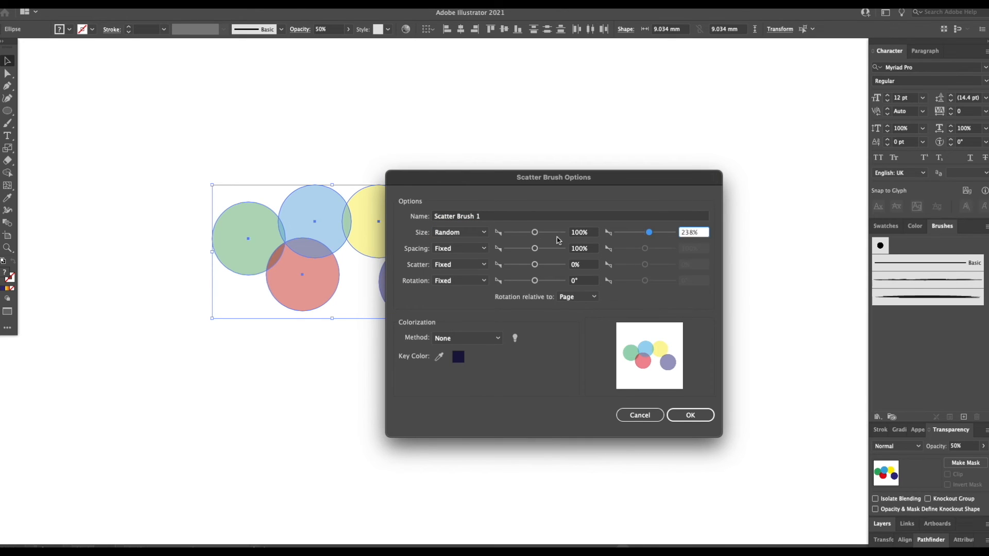
{"action": "left_click_drag", "start_coordinate": [534, 235], "coordinate": [530, 236]}
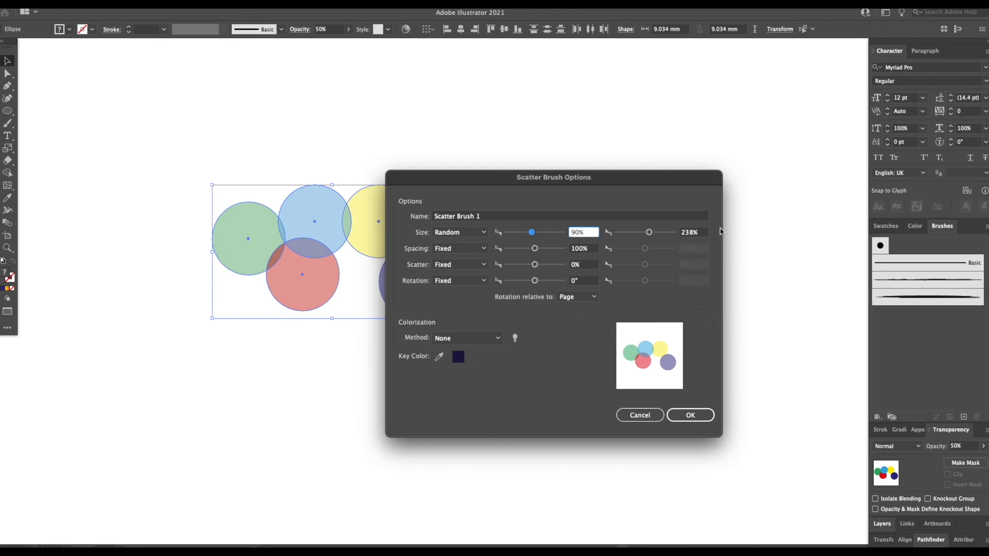
{"action": "left_click", "coordinate": [699, 416]}
Select the five source circles and delete them from the artboard
{"action": "left_click", "coordinate": [503, 350]}
{"action": "left_click", "coordinate": [427, 270]}
{"action": "left_click_drag", "start_coordinate": [505, 173], "coordinate": [275, 394]}
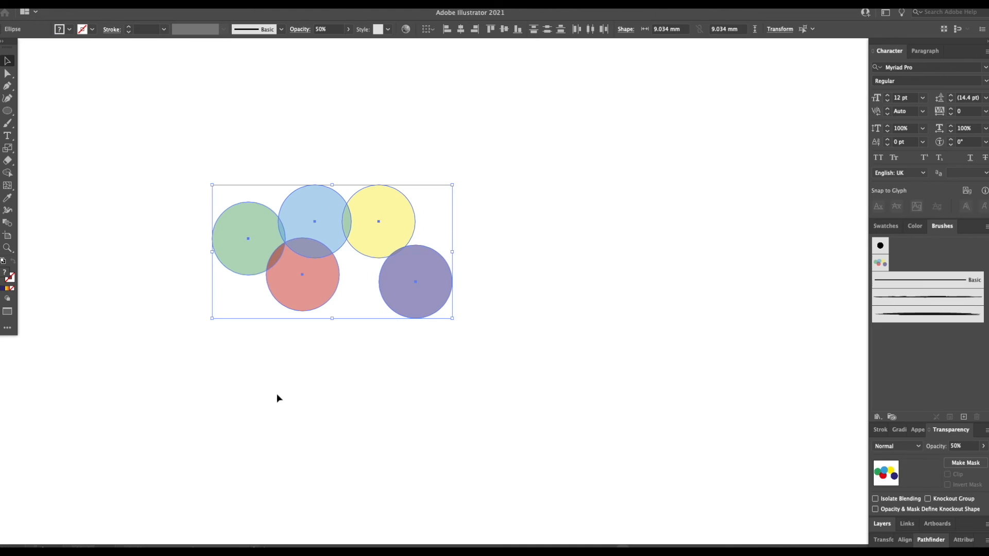
{"action": "key", "text": "Delete"}
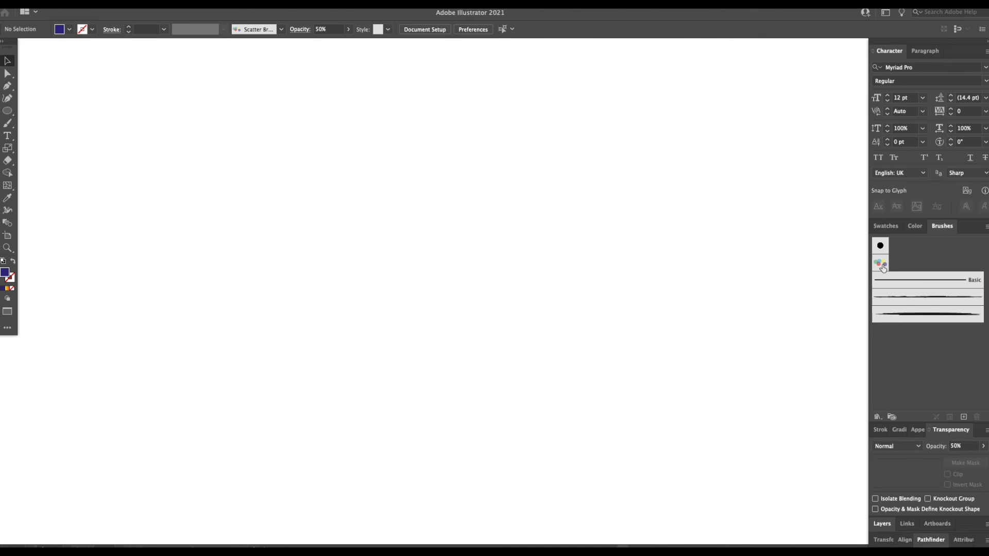
Draw a horizontal line about 70.5 mm long and swap its fill and stroke to give it a dark blue stroke
{"action": "key", "text": "p"}
{"action": "left_click", "coordinate": [91, 252]}
{"action": "left_click", "coordinate": [663, 251]}
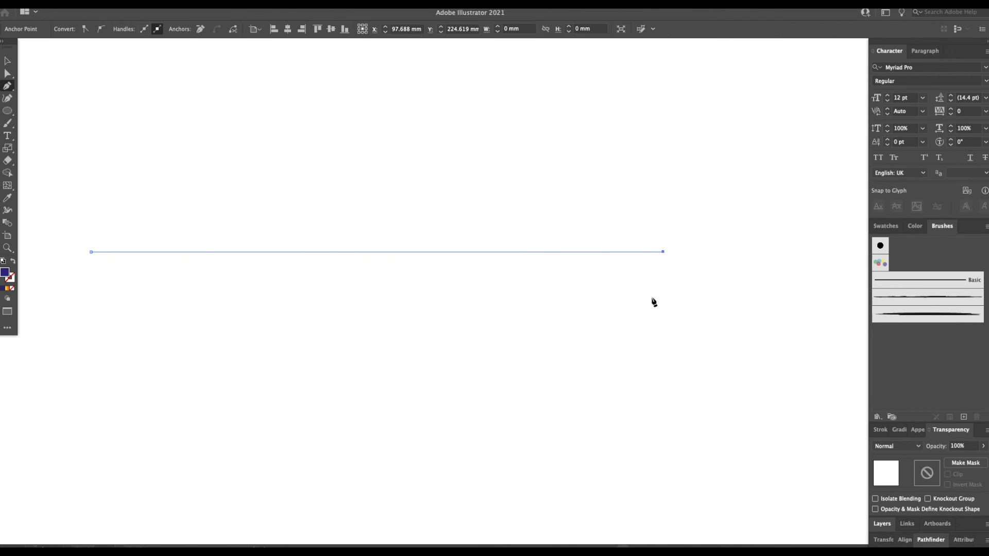
{"action": "left_click", "coordinate": [885, 226]}
{"action": "key", "text": "shift+x"}
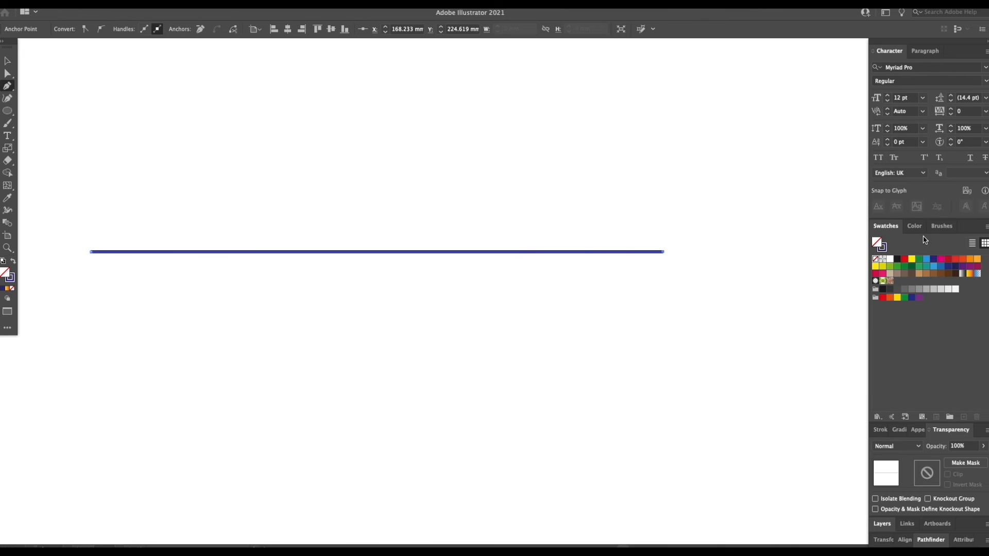
Apply the circle scatter brush to the horizontal line and set its stroke weight to 0.5 pt
{"action": "left_click", "coordinate": [942, 226]}
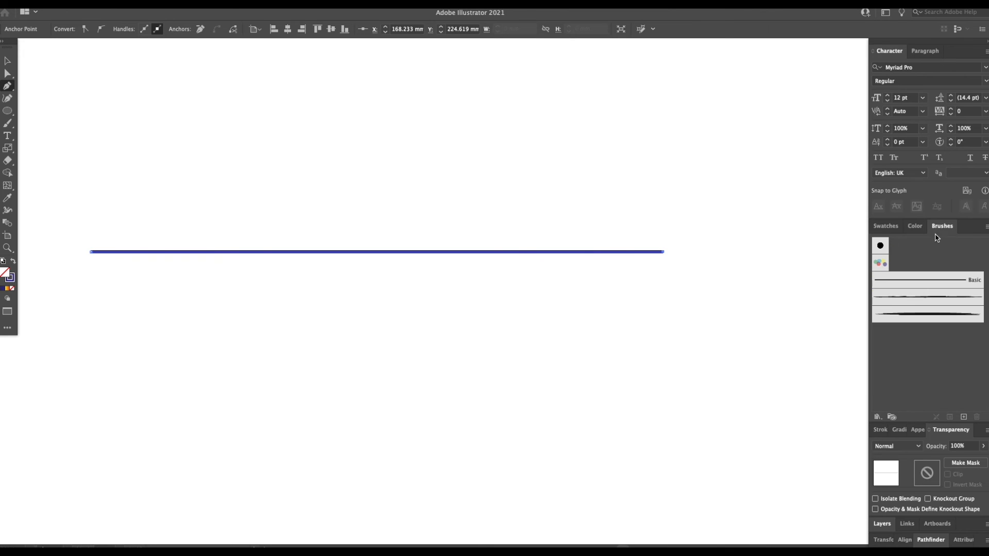
{"action": "left_click", "coordinate": [880, 263]}
{"action": "key", "text": "v"}
{"action": "left_click", "coordinate": [598, 452]}
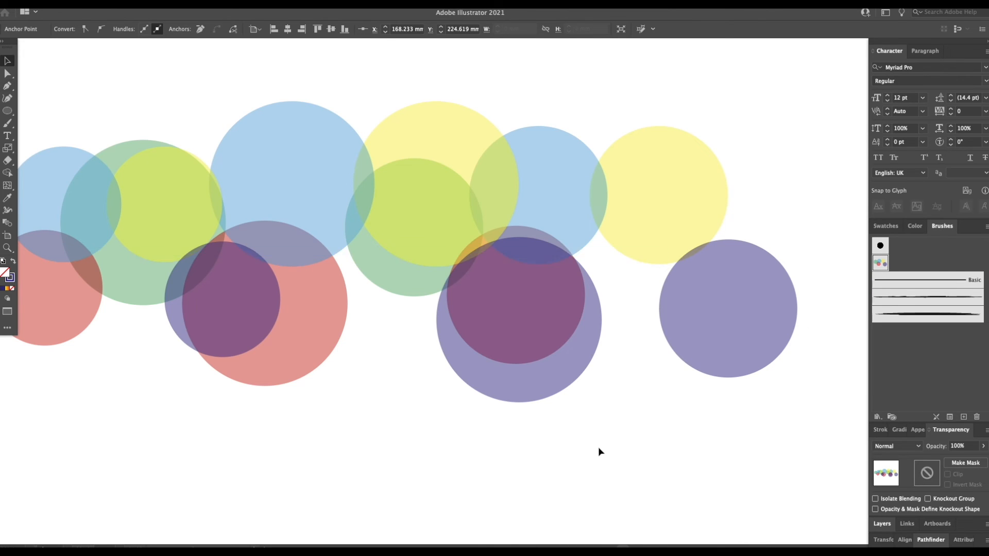
{"action": "key", "text": "ctrl+minus"}
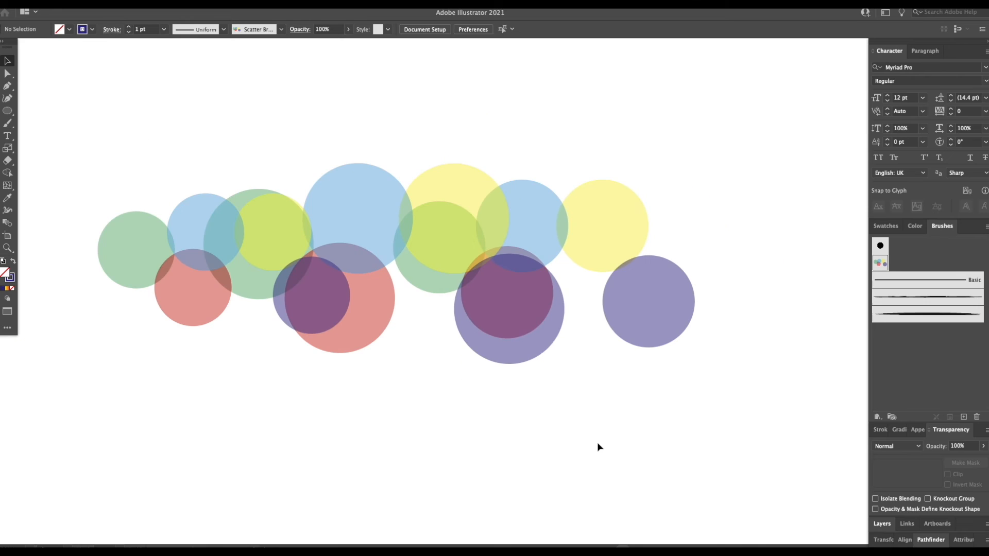
{"action": "left_click", "coordinate": [510, 319]}
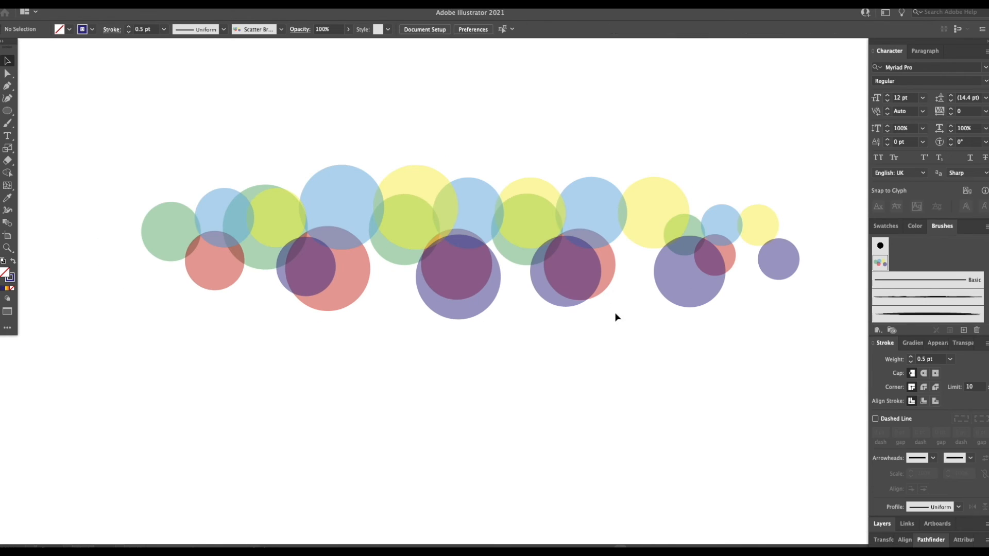
Edit the scatter brush's random size range to 75% minimum and 222% maximum, checking it on the line with Preview
{"action": "left_click", "coordinate": [577, 267]}
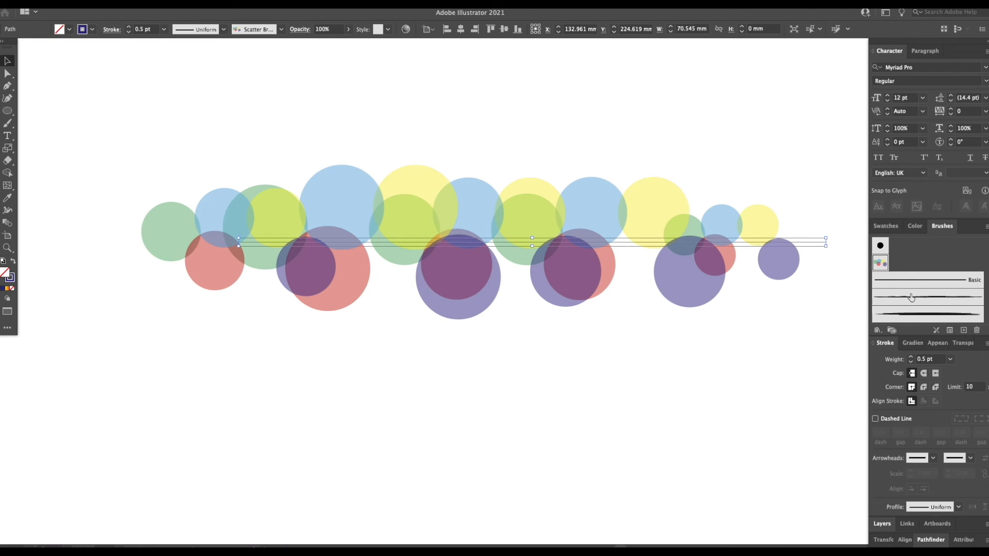
{"action": "double_click", "coordinate": [882, 265]}
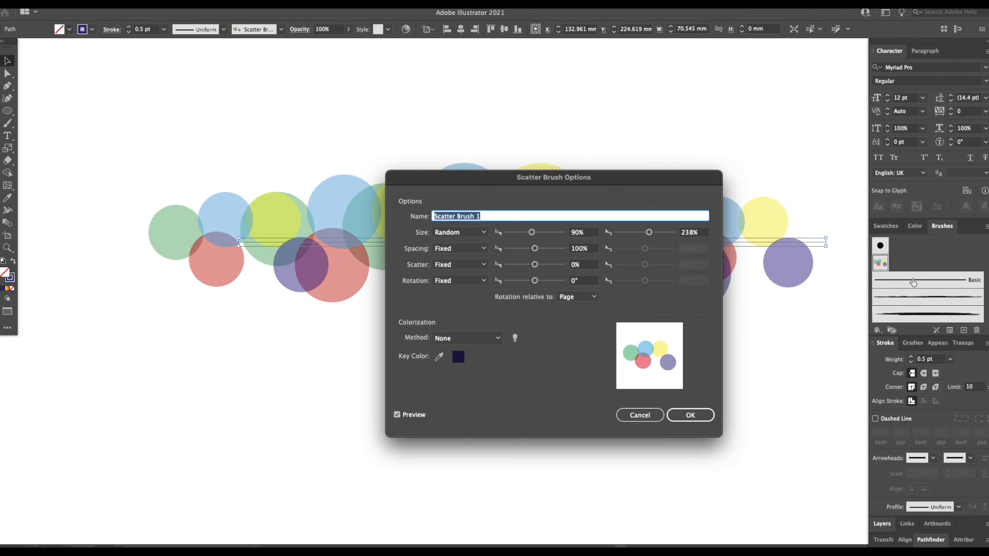
{"action": "left_click_drag", "start_coordinate": [641, 181], "coordinate": [520, 281]}
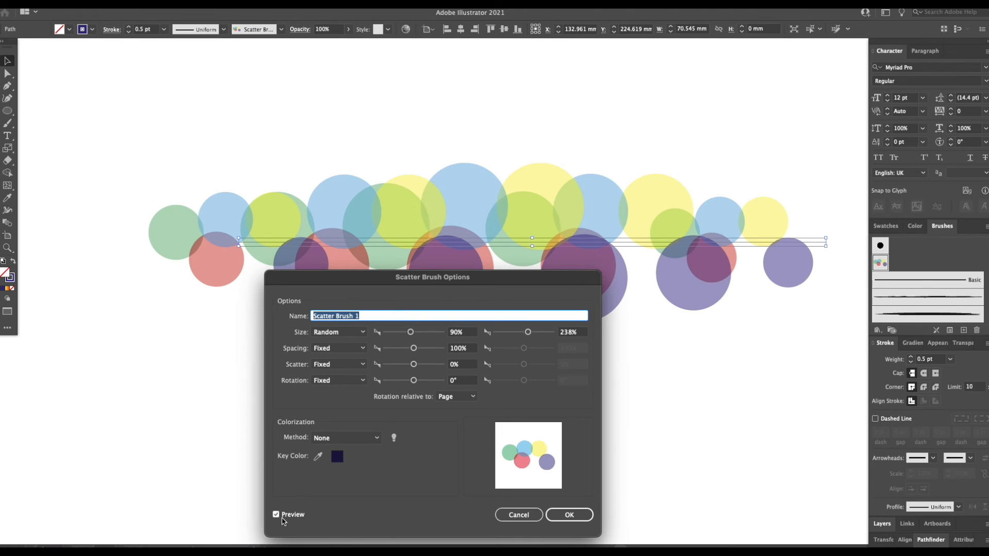
{"action": "mouse_move", "coordinate": [528, 333]}
{"action": "left_mouse_down"}
{"action": "mouse_move", "coordinate": [544, 338]}
{"action": "mouse_move", "coordinate": [529, 336]}
{"action": "left_mouse_up"}
{"action": "mouse_move", "coordinate": [410, 332]}
{"action": "left_mouse_down"}
{"action": "mouse_move", "coordinate": [417, 339]}
{"action": "mouse_move", "coordinate": [405, 335]}
{"action": "left_mouse_up"}
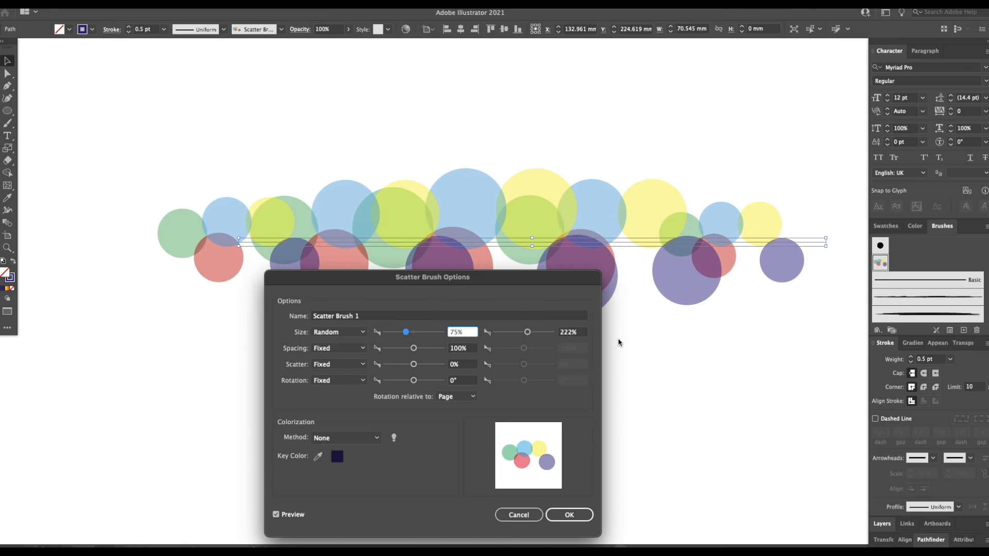
{"action": "left_click", "coordinate": [289, 516]}
{"action": "left_click", "coordinate": [292, 516]}
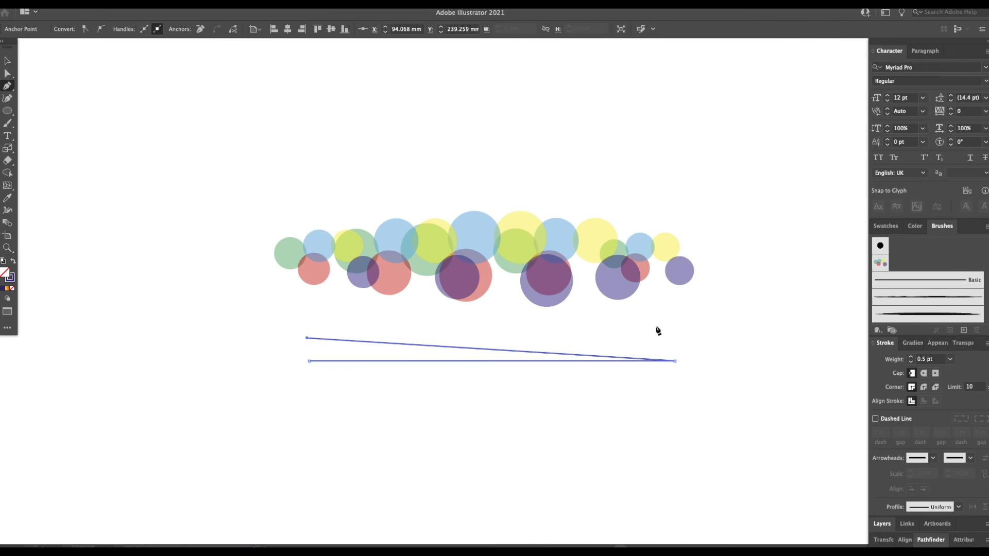
Draw a zigzag path about 68 mm wide below the brushed line and apply the circle scatter brush to it
{"action": "left_click", "coordinate": [655, 338]}
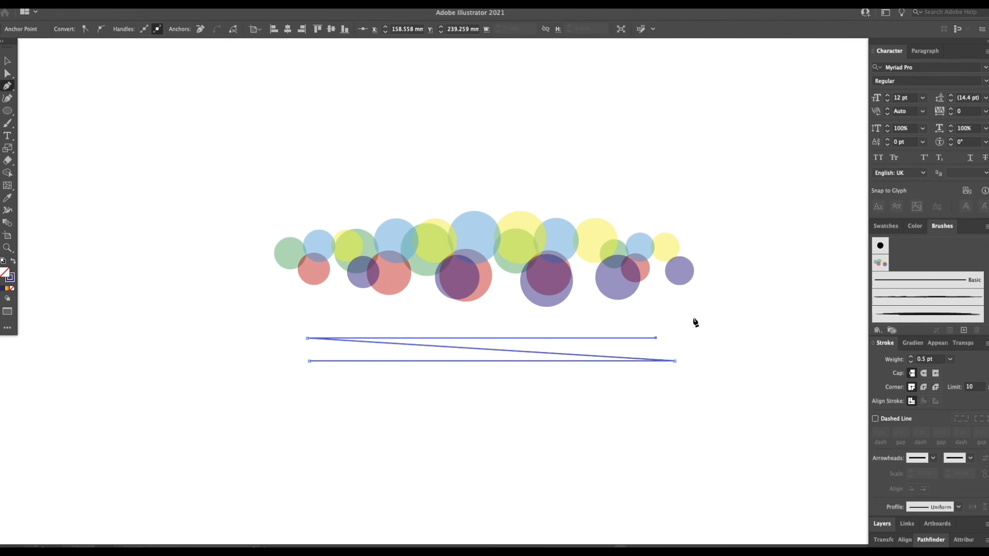
{"action": "left_click", "coordinate": [882, 266]}
{"action": "key", "text": "v"}
{"action": "left_click_drag", "start_coordinate": [558, 387], "coordinate": [541, 407]}
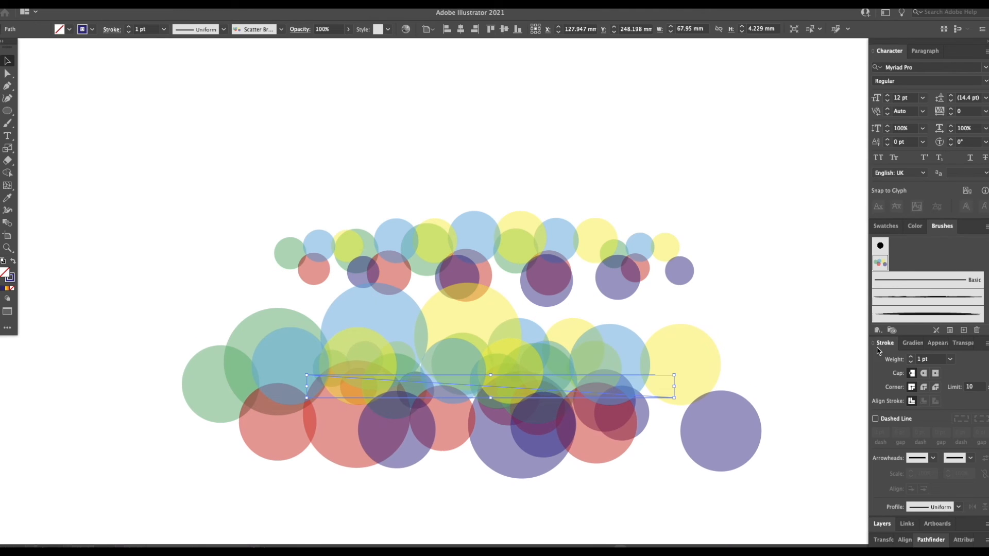
{"action": "left_click", "coordinate": [715, 486]}
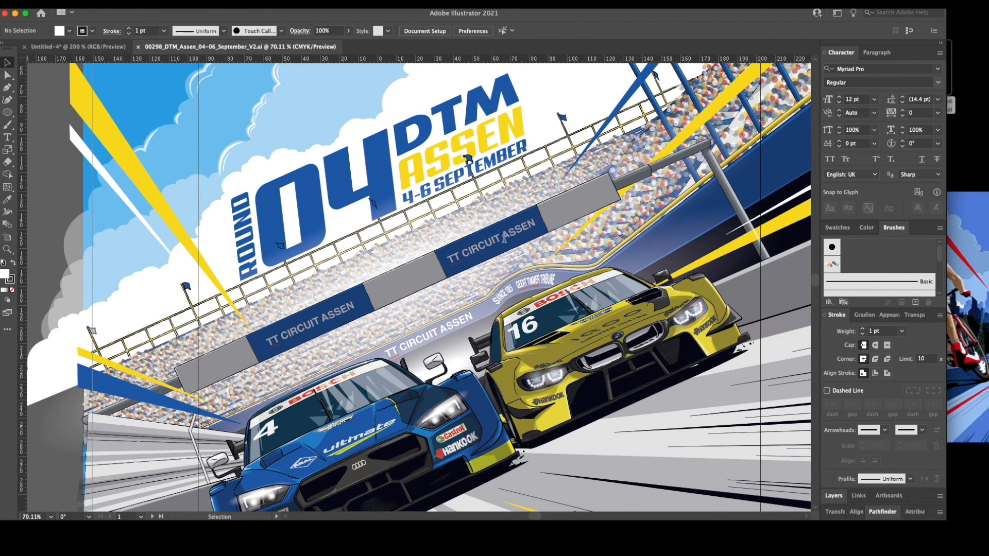
View the DTM Assen poster artwork full screen and examine the crowd and grandstand areas
{"action": "key", "text": "f"}
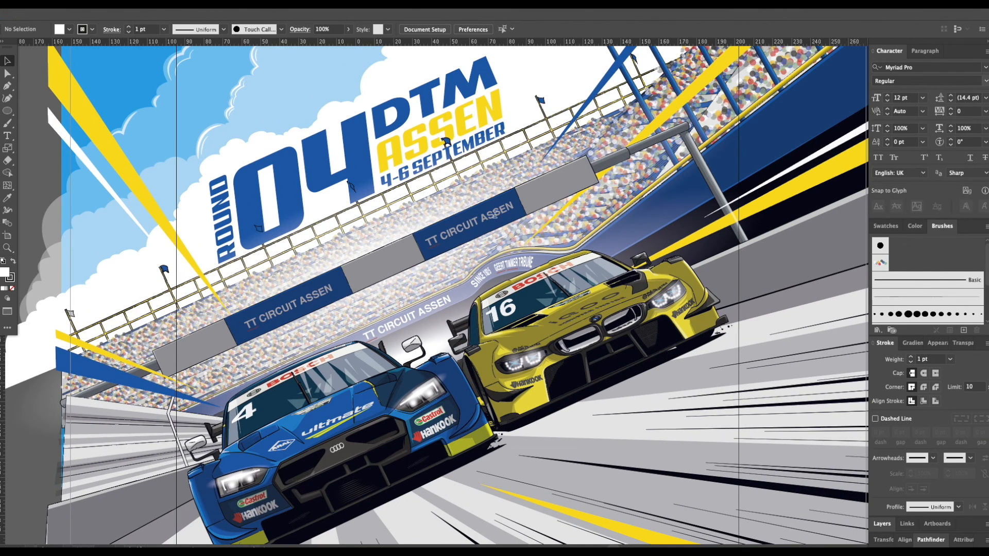
{"action": "key", "text": "f"}
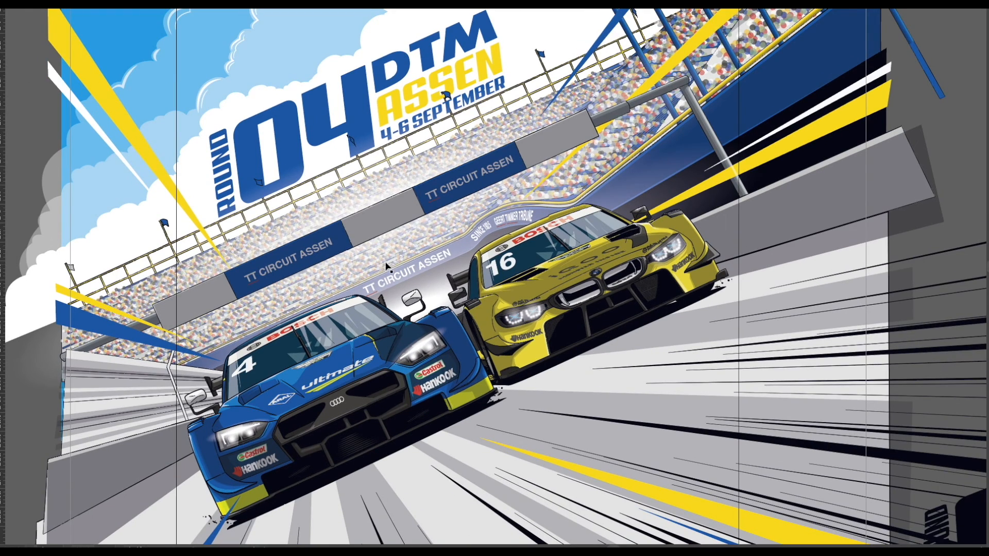
{"action": "left_click_drag", "start_coordinate": [722, 104], "coordinate": [740, 166]}
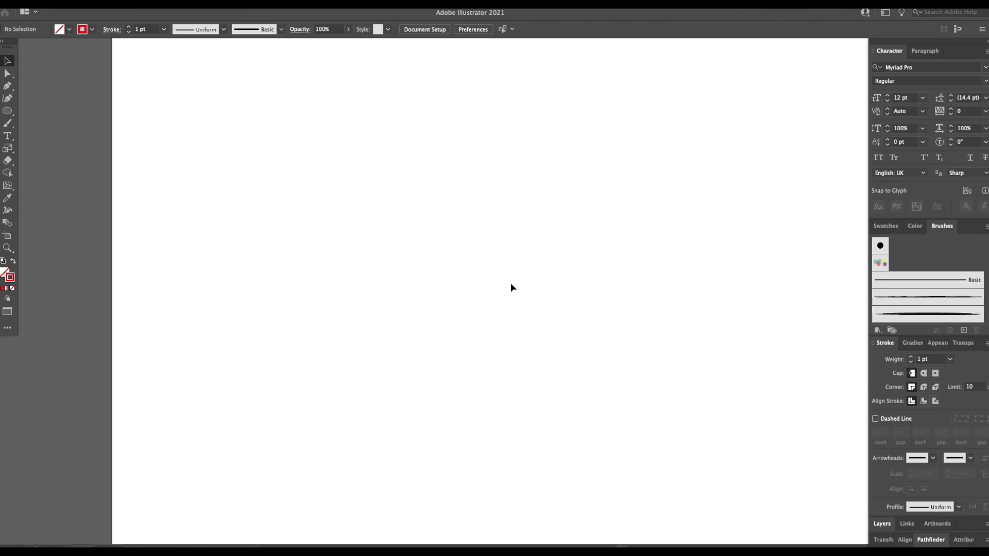
Set the default colours to a black fill with no stroke
{"action": "left_click", "coordinate": [886, 225]}
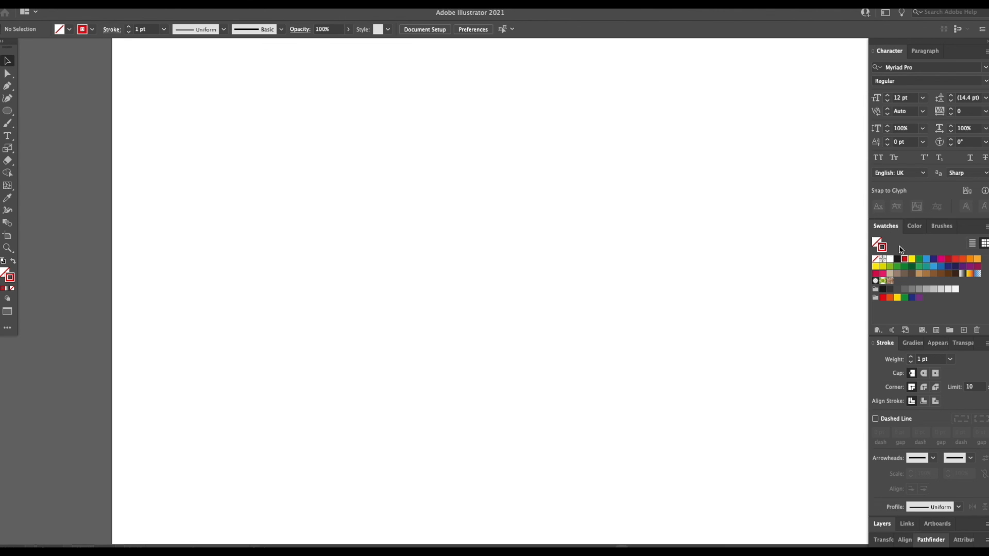
{"action": "left_click", "coordinate": [897, 259]}
{"action": "key", "text": "shift+x"}
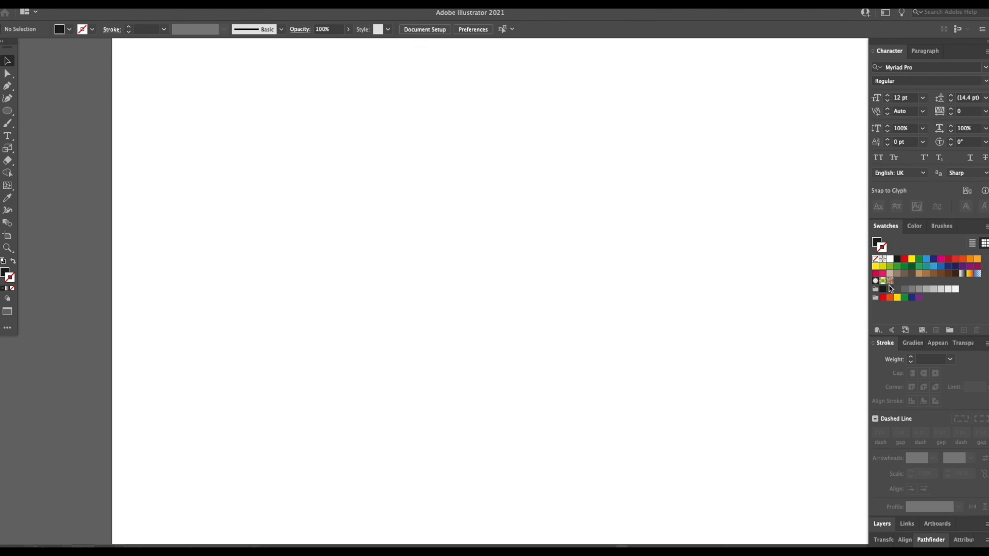
Draw a circle about 36 mm across and a small circle level with it, spanning about 141 mm, and blend them together
{"action": "key", "text": "l"}
{"action": "left_click_drag", "start_coordinate": [229, 210], "coordinate": [605, 260]}
{"action": "key", "text": "v"}
{"action": "left_click", "coordinate": [322, 290]}
{"action": "left_click", "coordinate": [615, 291]}
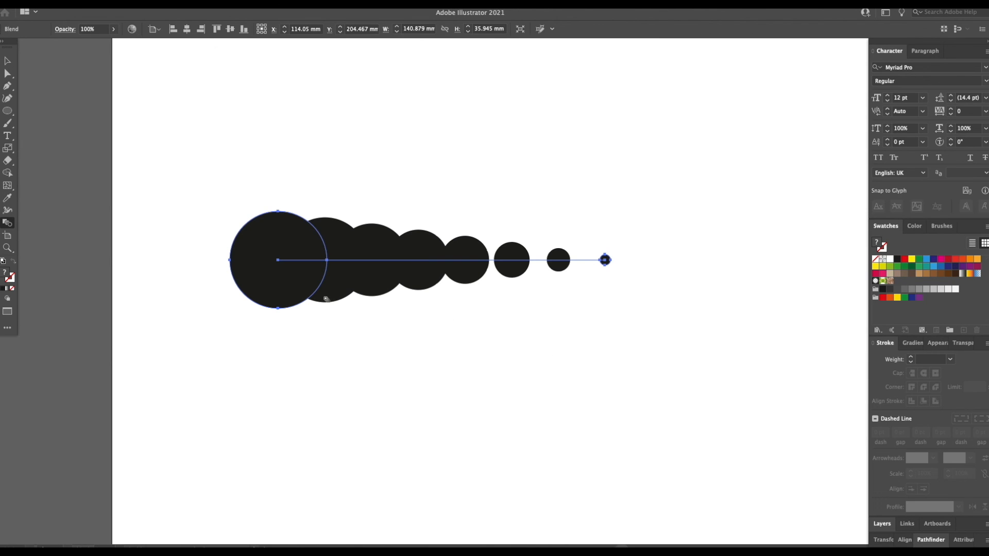
Set the circle blend's spacing to 4 specified steps
{"action": "double_click", "coordinate": [9, 223]}
{"action": "left_click", "coordinate": [647, 331]}
{"action": "left_click", "coordinate": [644, 351]}
{"action": "key", "text": "Down"}
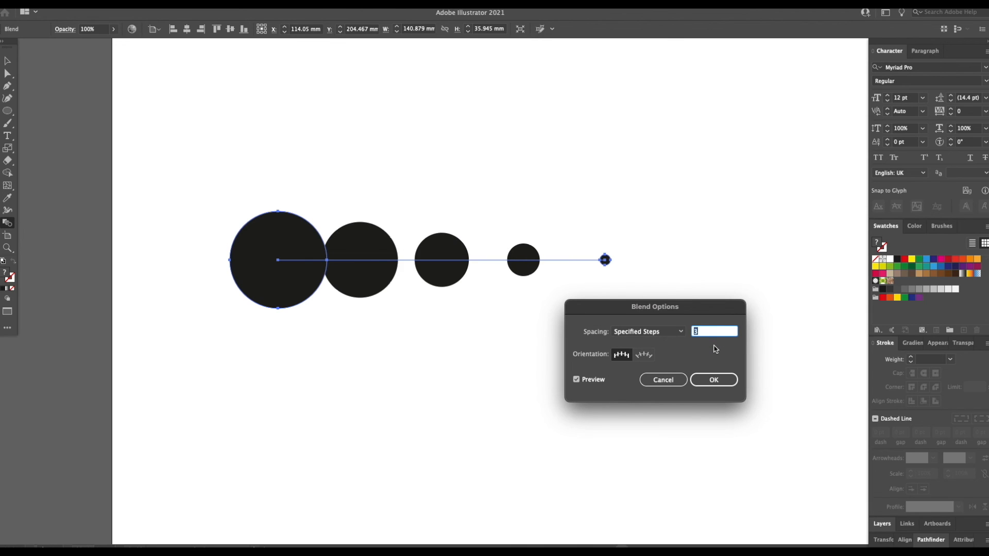
{"action": "key", "text": "Up"}
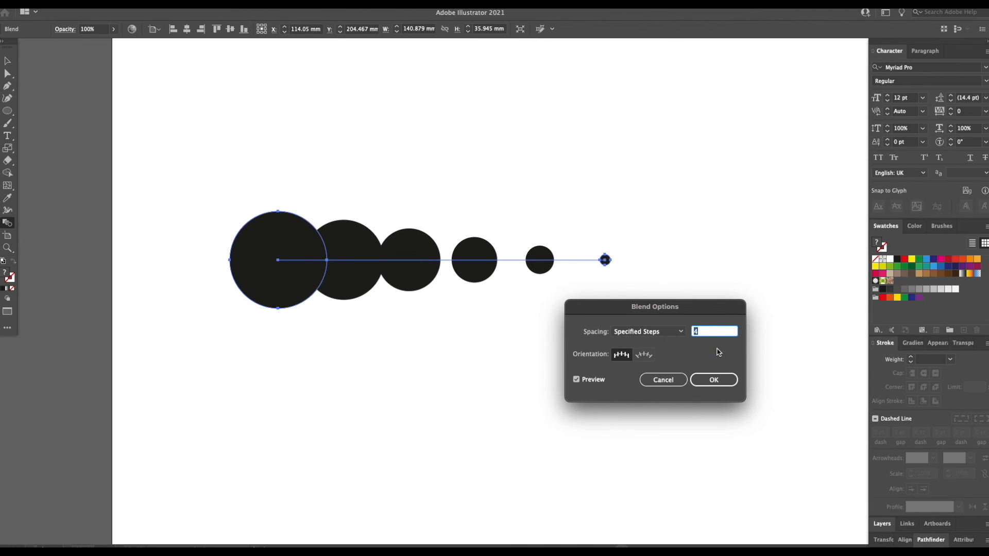
{"action": "left_click", "coordinate": [723, 383]}
Expand the blend into a group of separate circles
{"action": "left_click", "coordinate": [121, 3]}
{"action": "mouse_move", "coordinate": [213, 305]}
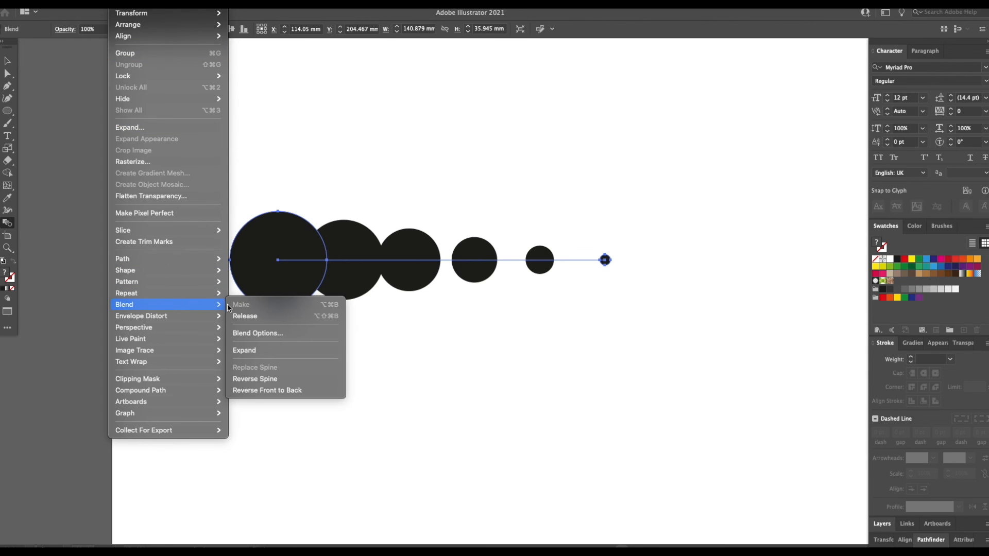
{"action": "left_click", "coordinate": [273, 351]}
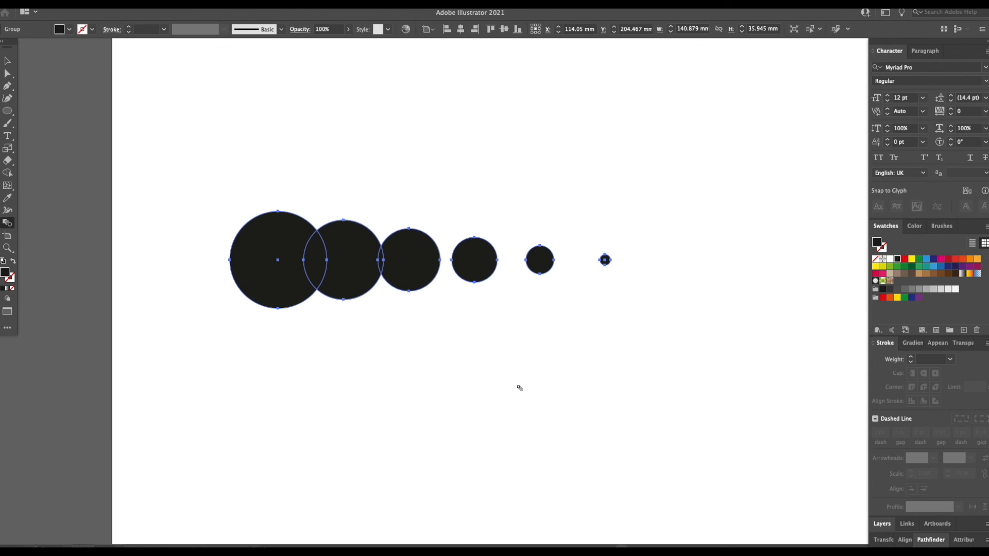
Create an art brush from the row of shrinking circles with the default options, and delete the source circles
{"action": "key", "text": "v"}
{"action": "left_click", "coordinate": [519, 389]}
{"action": "left_click", "coordinate": [488, 269]}
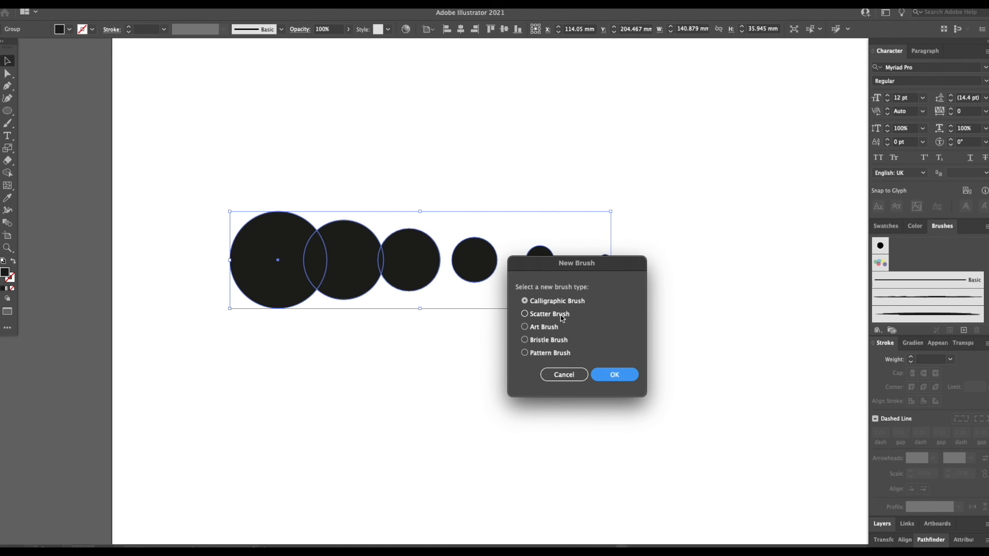
{"action": "left_click", "coordinate": [551, 329]}
{"action": "left_click", "coordinate": [629, 374]}
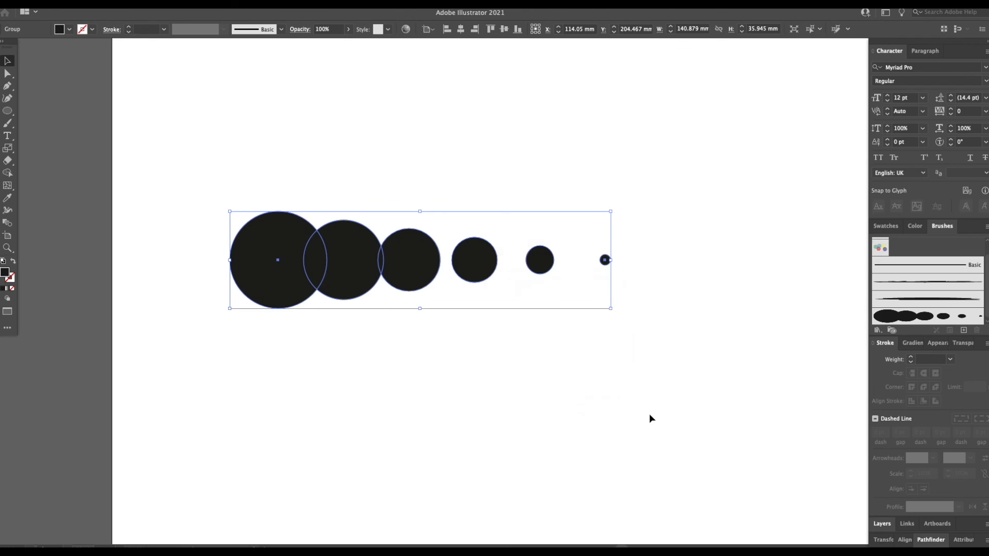
{"action": "key", "text": "Delete"}
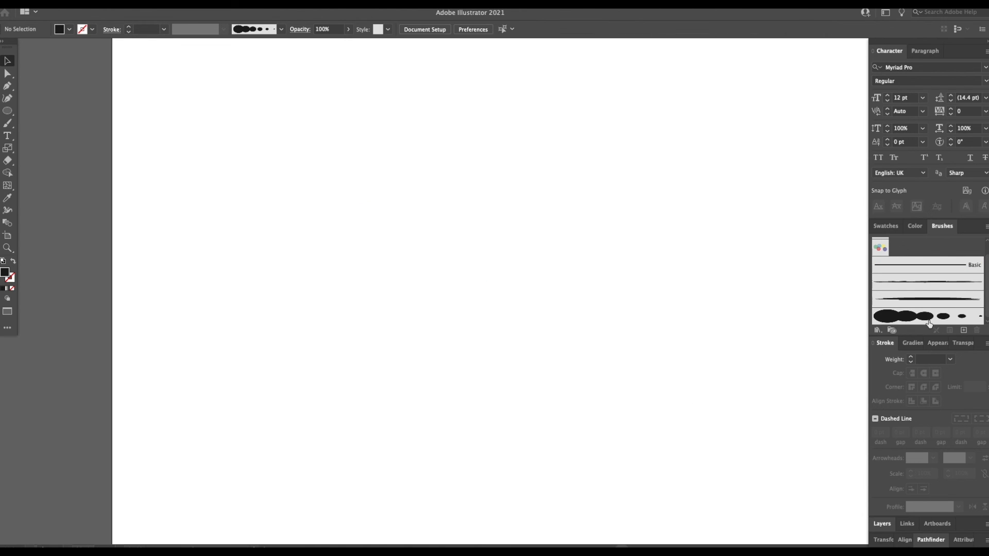
Draw a horizontal line about 129 mm long and apply the shrinking-circles art brush with a red stroke
{"action": "key", "text": "p"}
{"action": "left_click", "coordinate": [234, 291]}
{"action": "left_click", "coordinate": [582, 308], "text": "shift"}
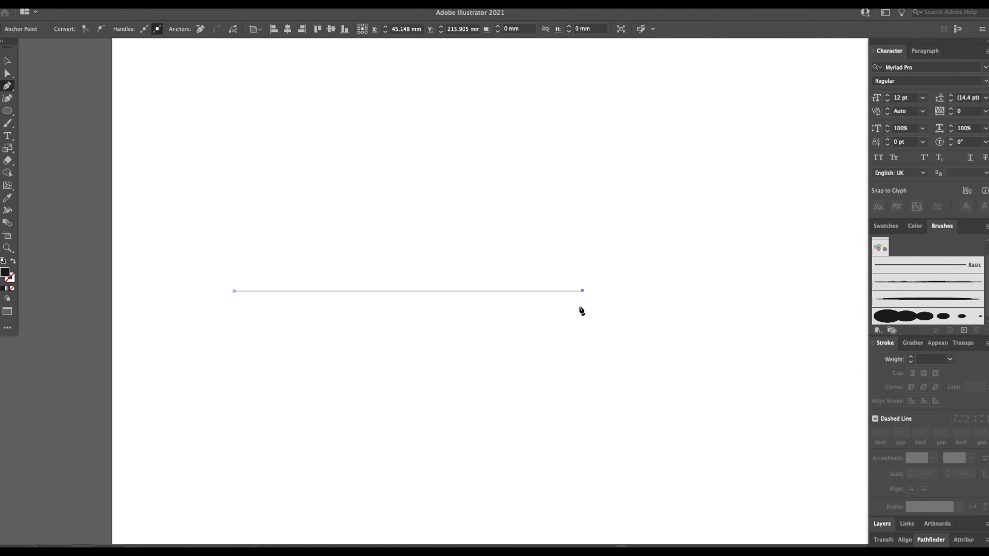
{"action": "left_click", "coordinate": [902, 317]}
{"action": "left_click", "coordinate": [886, 226]}
{"action": "left_click", "coordinate": [881, 247]}
{"action": "left_click", "coordinate": [904, 258]}
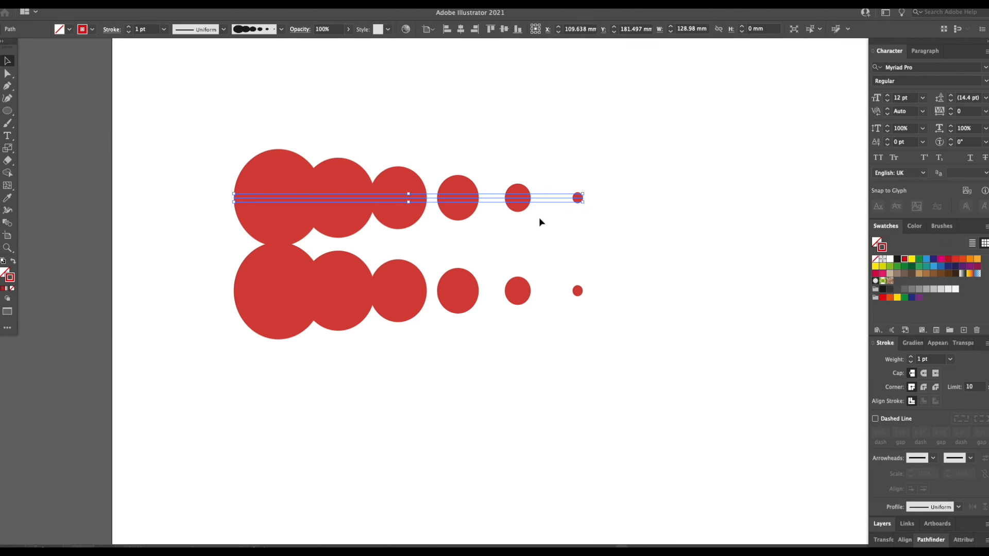
Duplicate the red brushed line above and below the original, and clear the selection
{"action": "left_click_drag", "start_coordinate": [457, 202], "coordinate": [460, 382]}
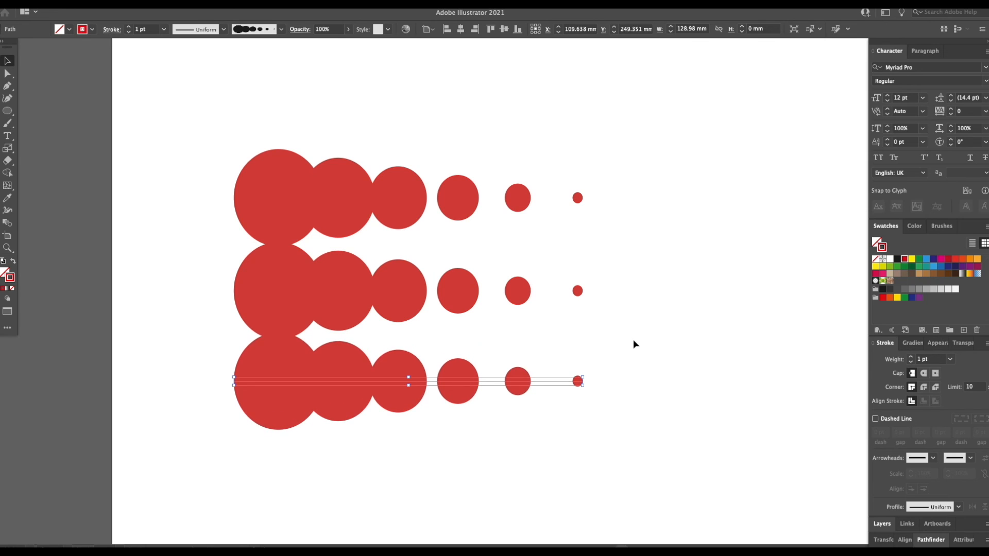
{"action": "left_click", "coordinate": [633, 335]}
{"action": "key", "text": "super+minus"}
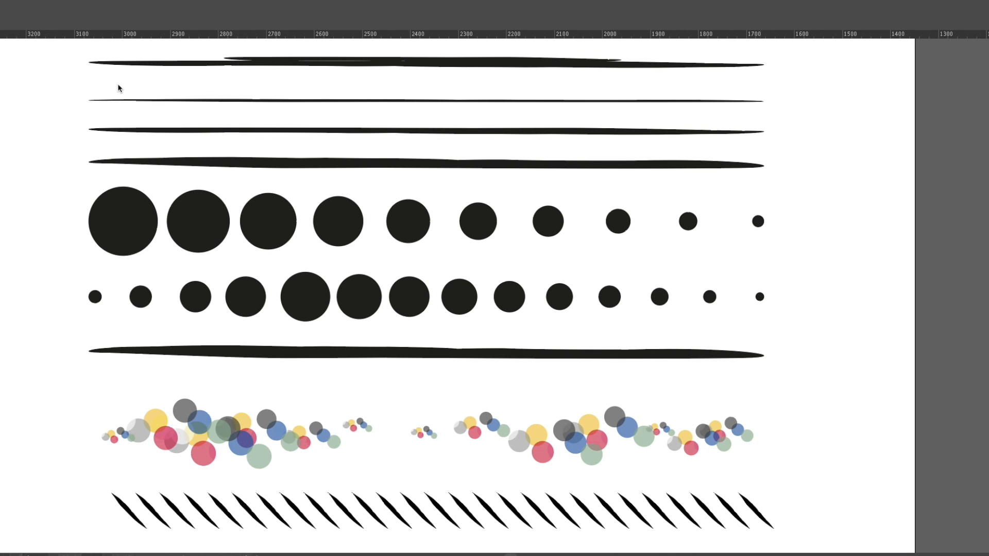
Bring back the hidden panels and look through the document's saved brushes beside the sample strokes
{"action": "key", "text": "Tab"}
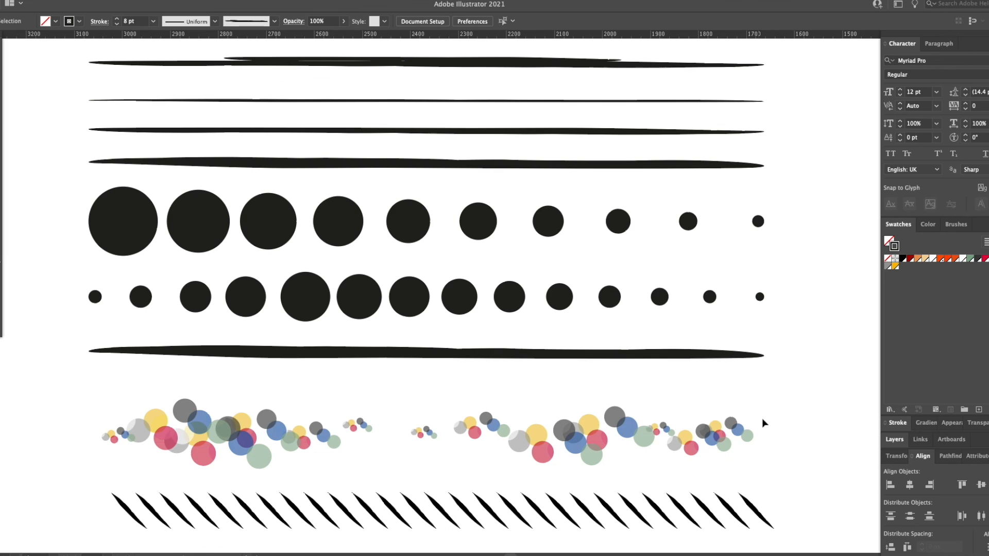
{"action": "left_click", "coordinate": [926, 226]}
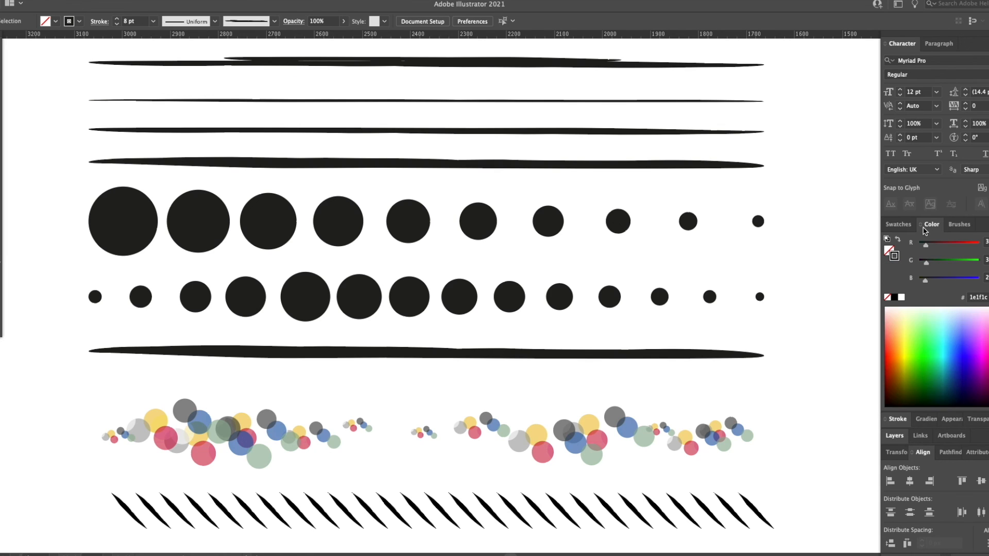
{"action": "left_click", "coordinate": [958, 225]}
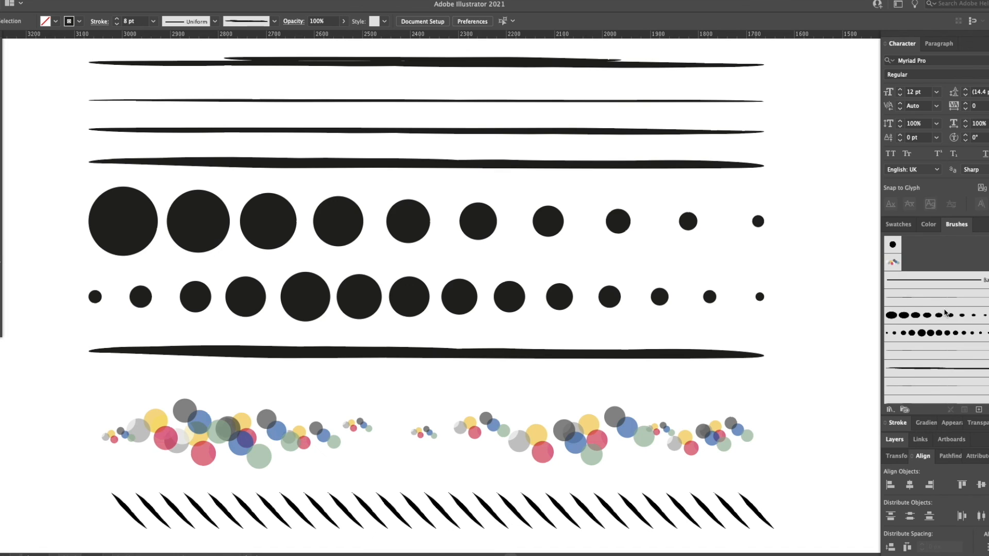
{"action": "scroll", "coordinate": [945, 311], "scroll_direction": "down", "scroll_amount": 1}
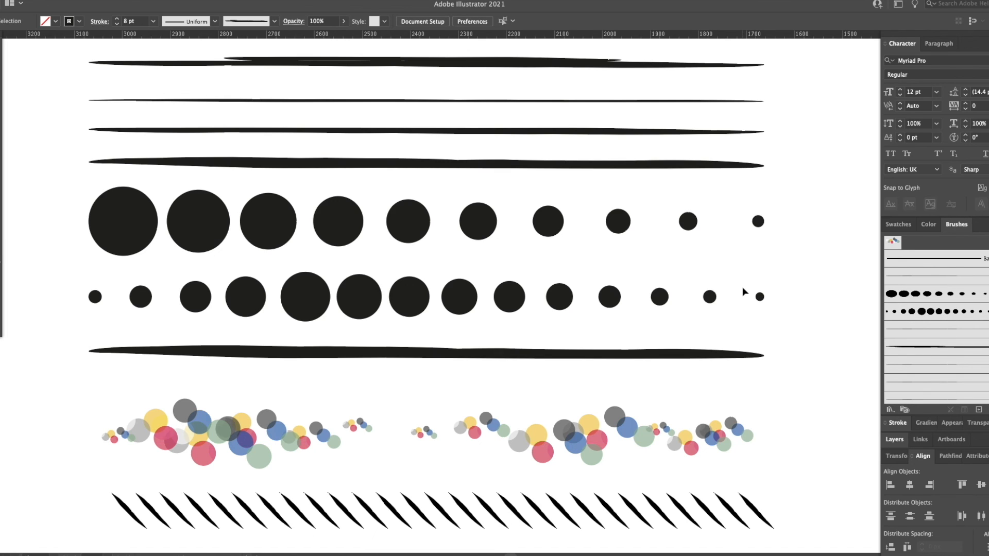